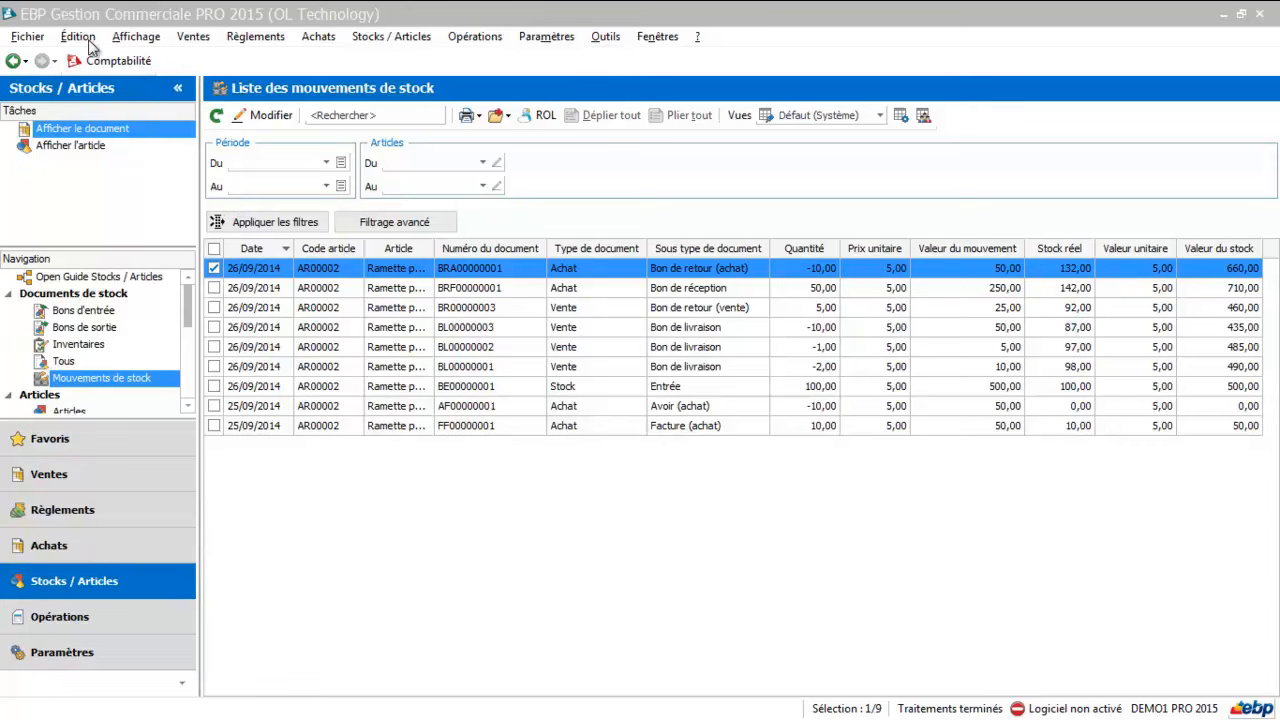
Switch to EBP Comptabilité and open the Transfert comptable options in the company information settings.
click(116, 63)
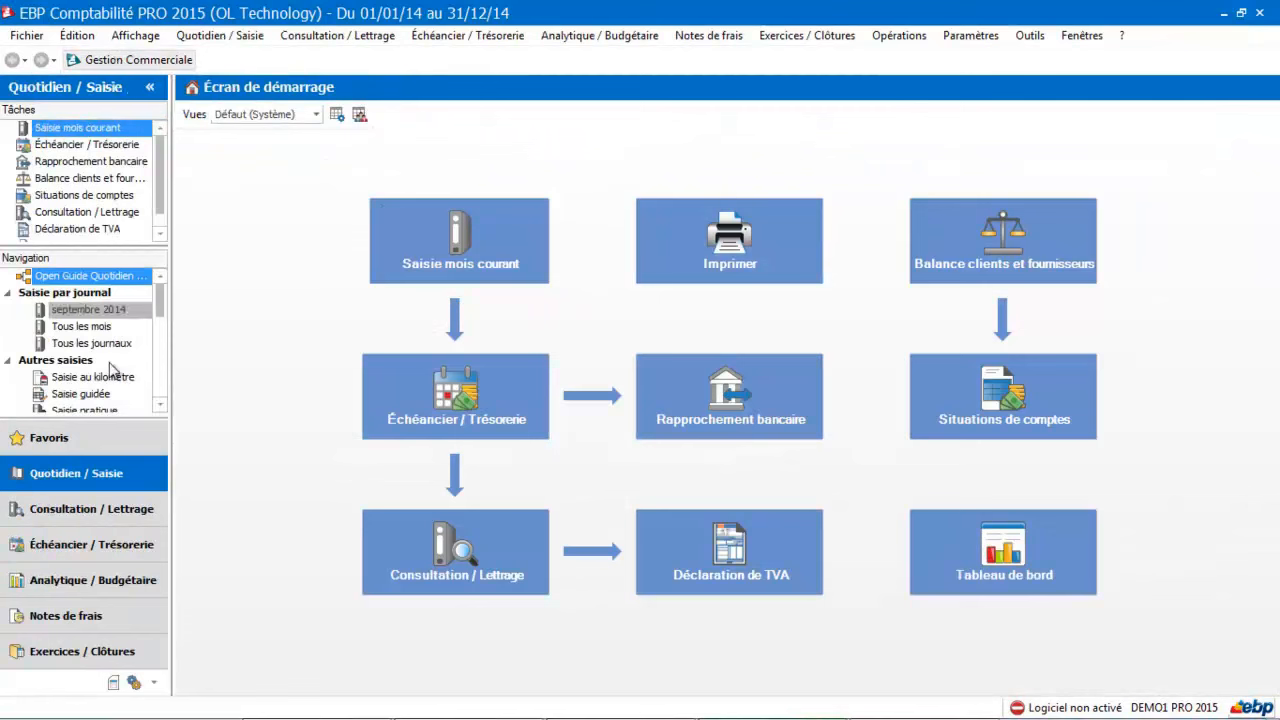
click(135, 682)
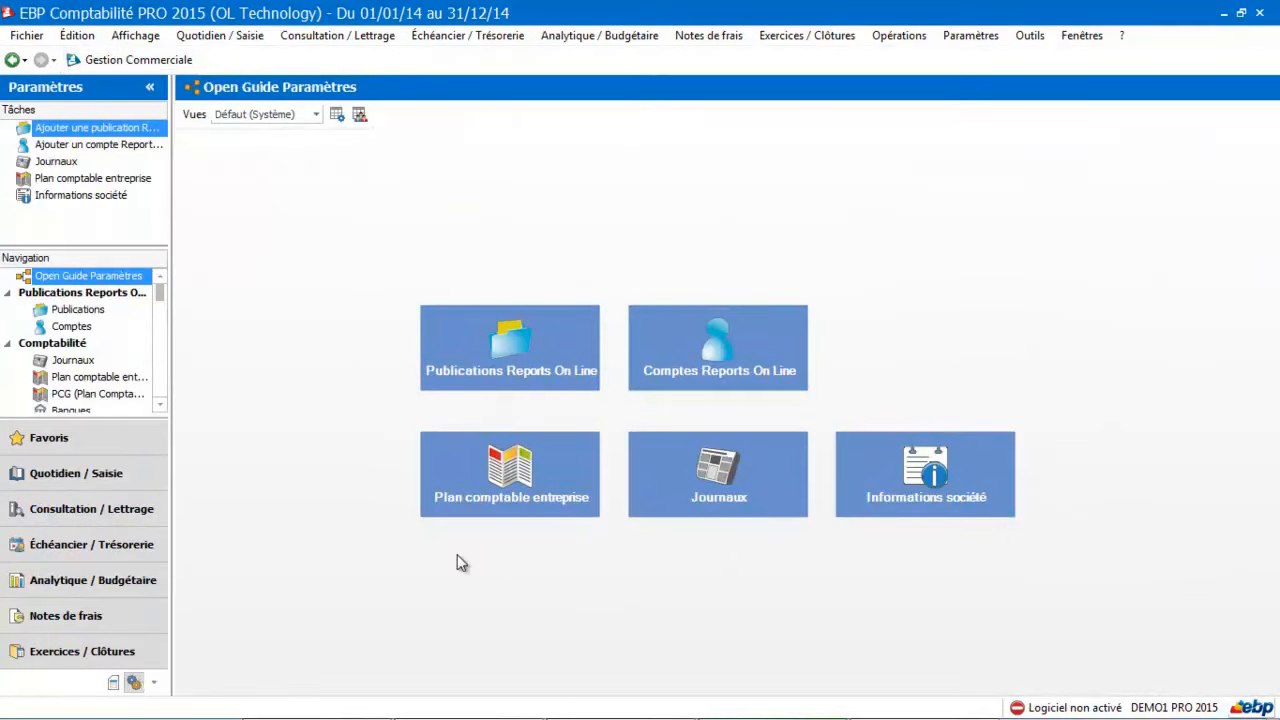
click(935, 512)
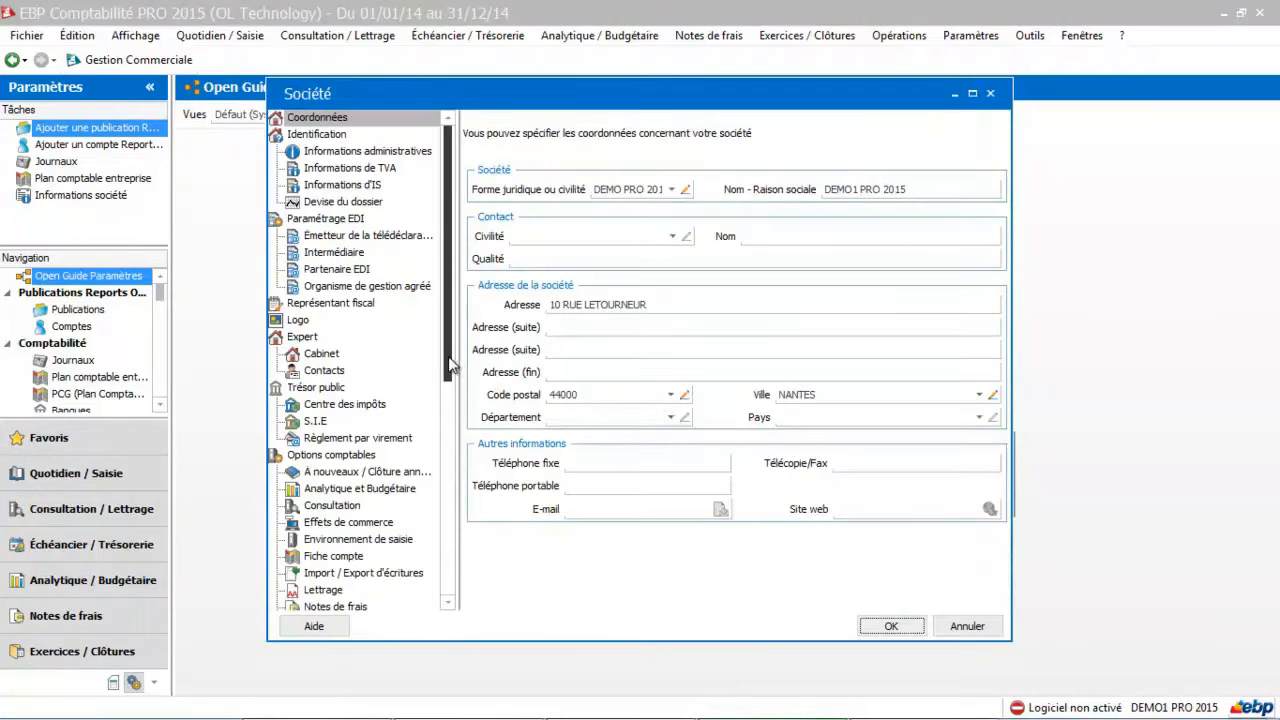
drag(450, 365, 443, 490)
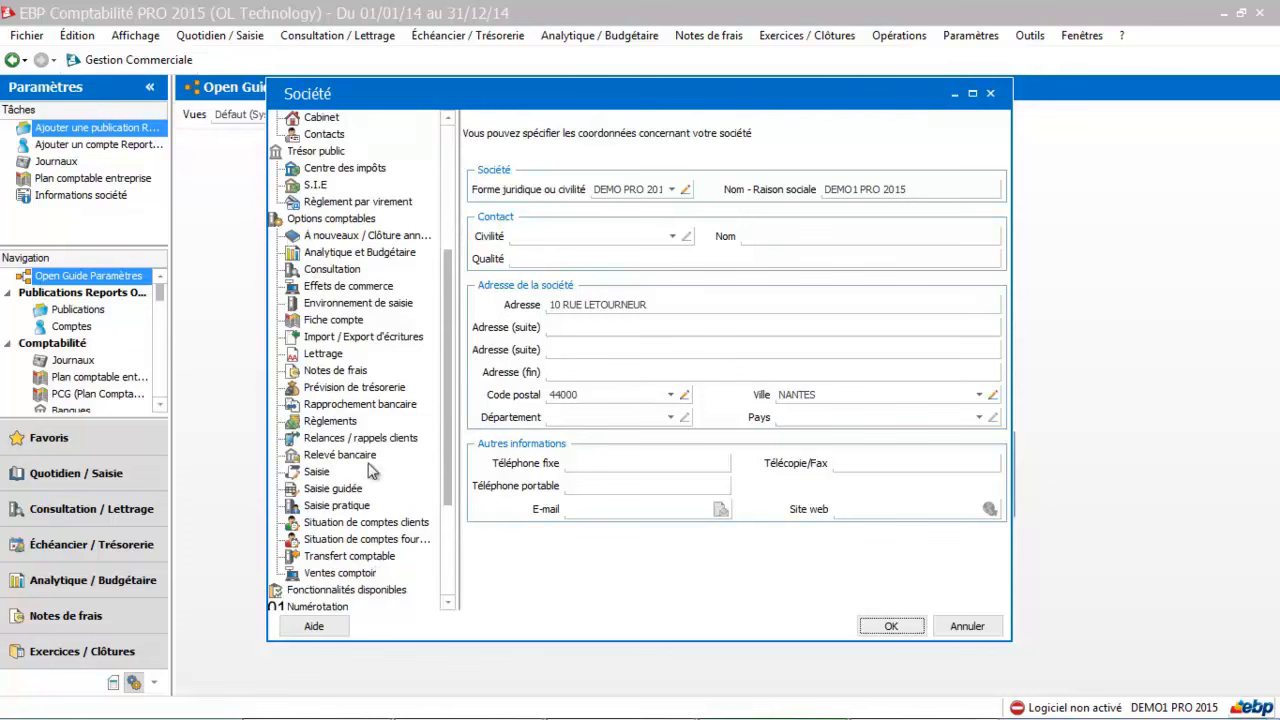
click(362, 563)
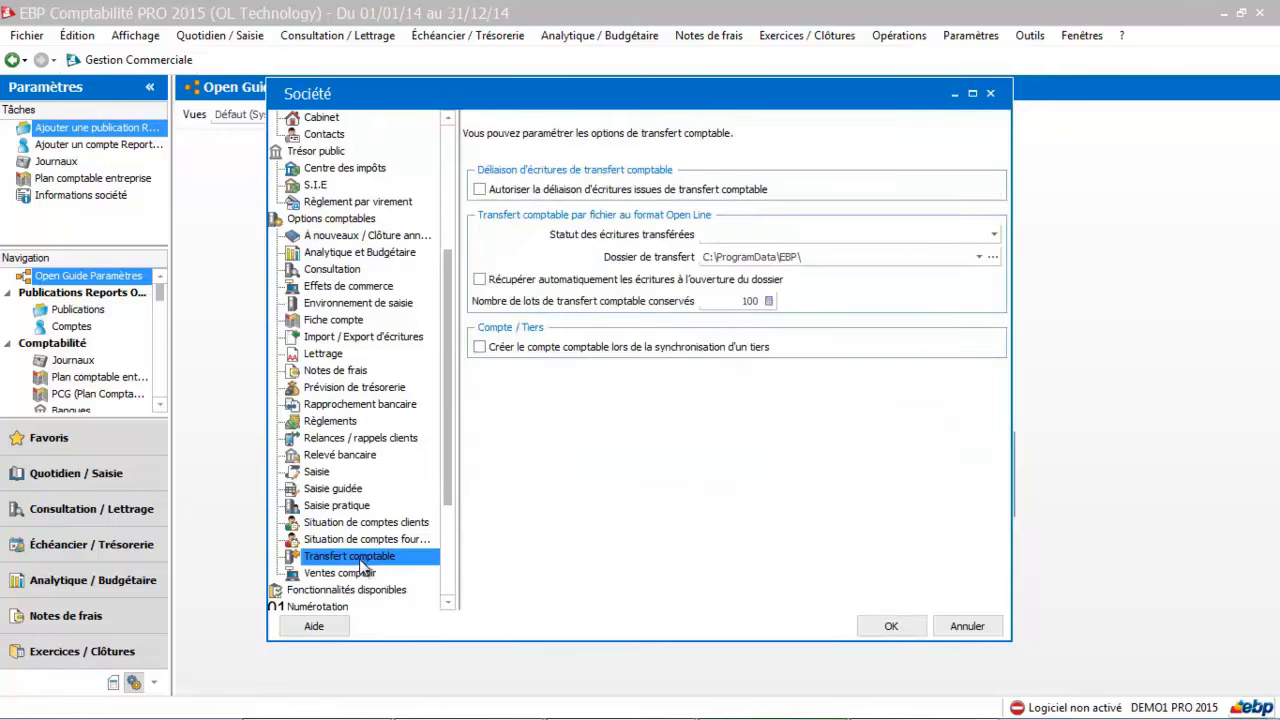
Enable automatic retrieval of entries when the file opens and unlinking of transferred entries, then save the company settings.
click(480, 281)
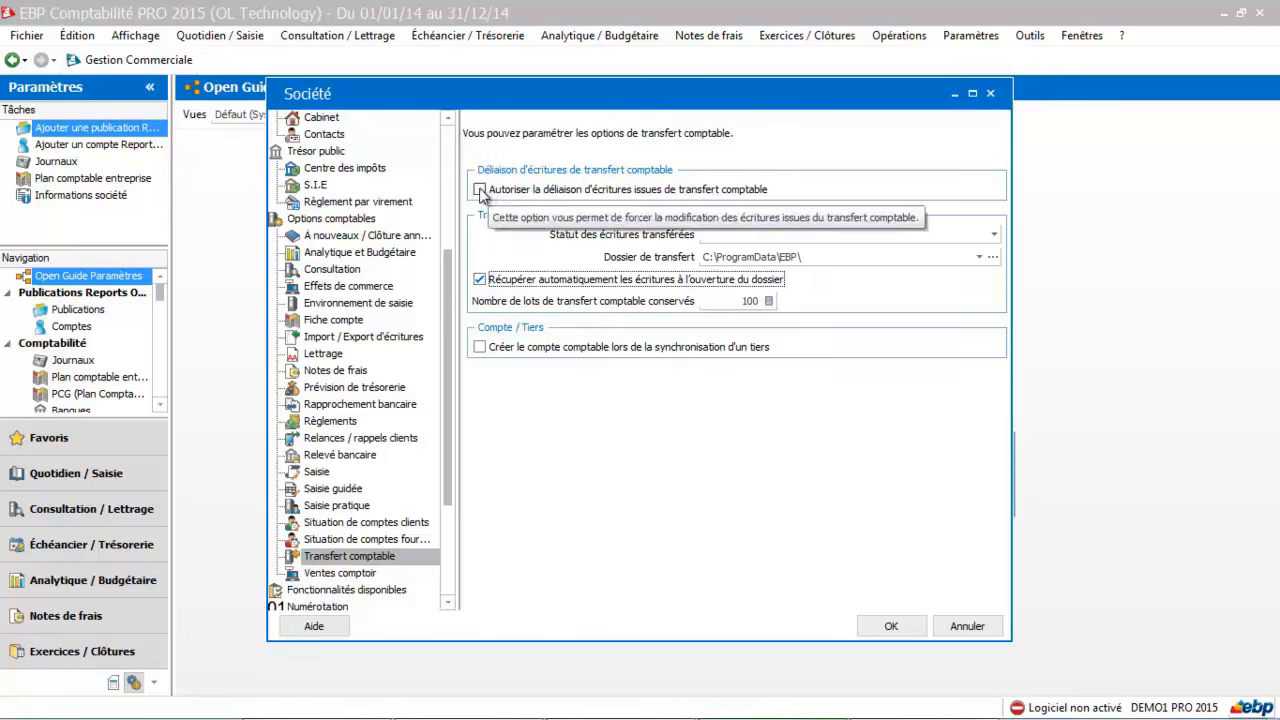
click(480, 190)
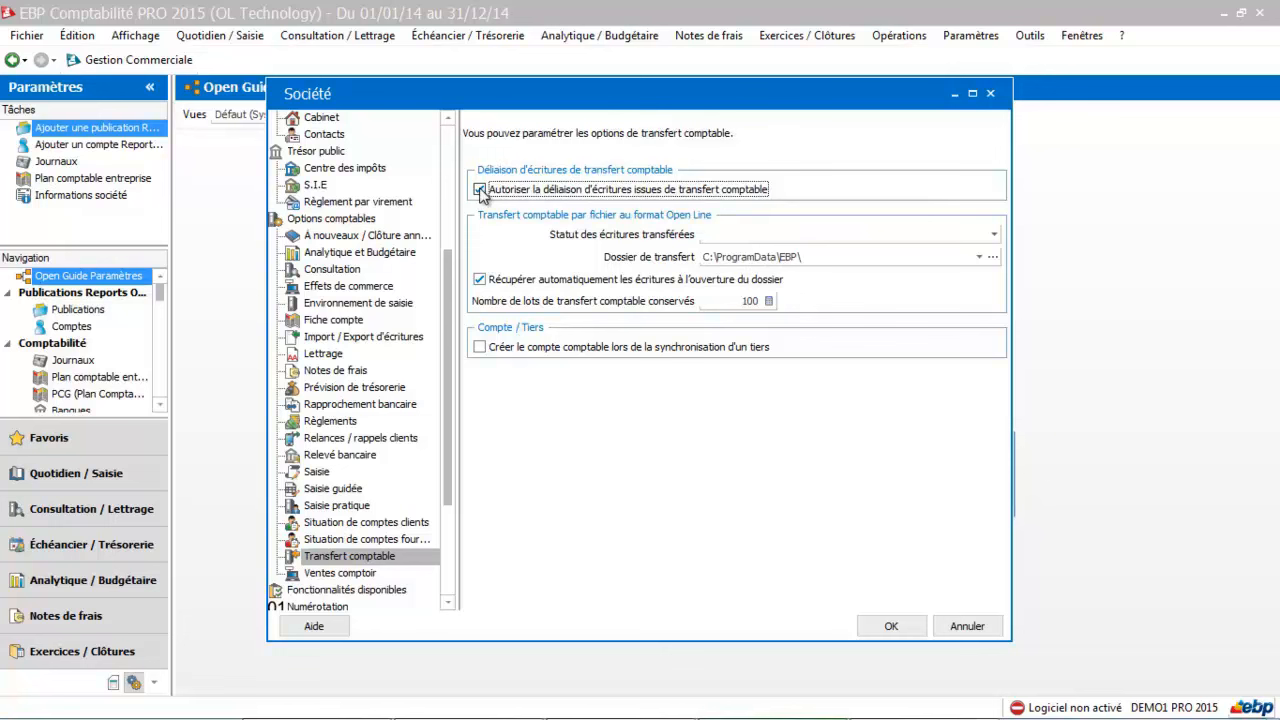
click(736, 242)
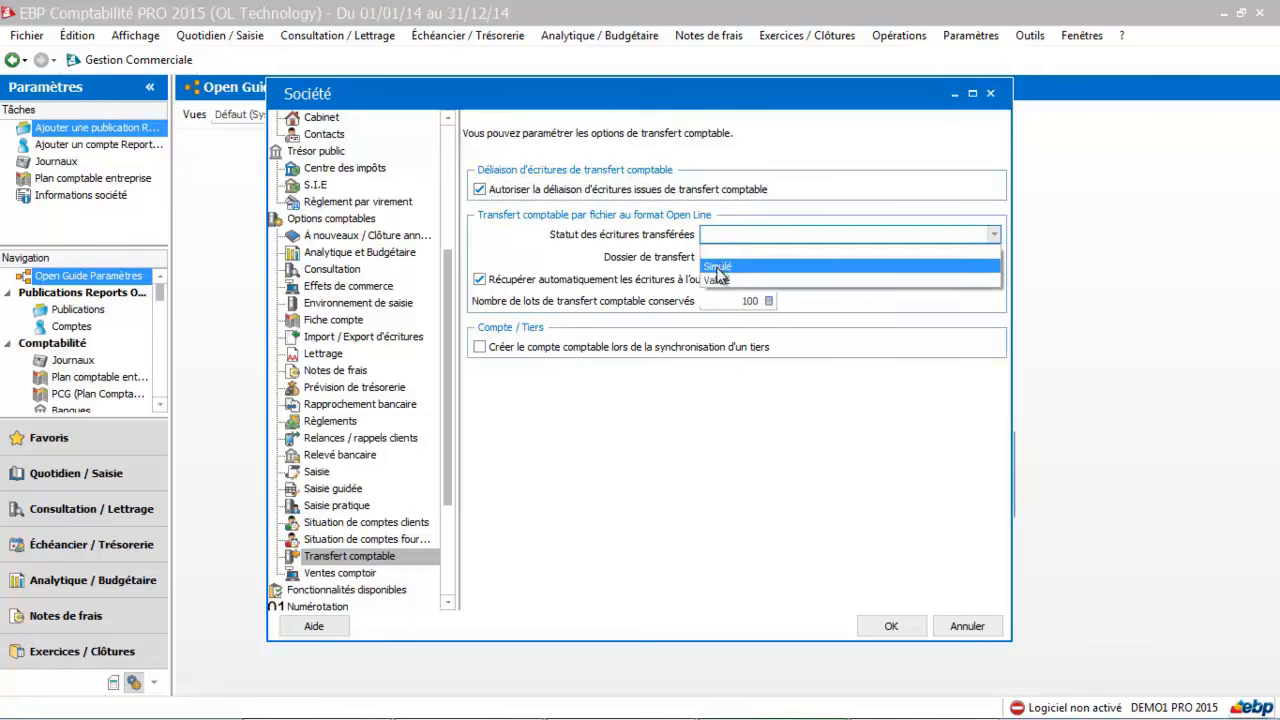
click(722, 242)
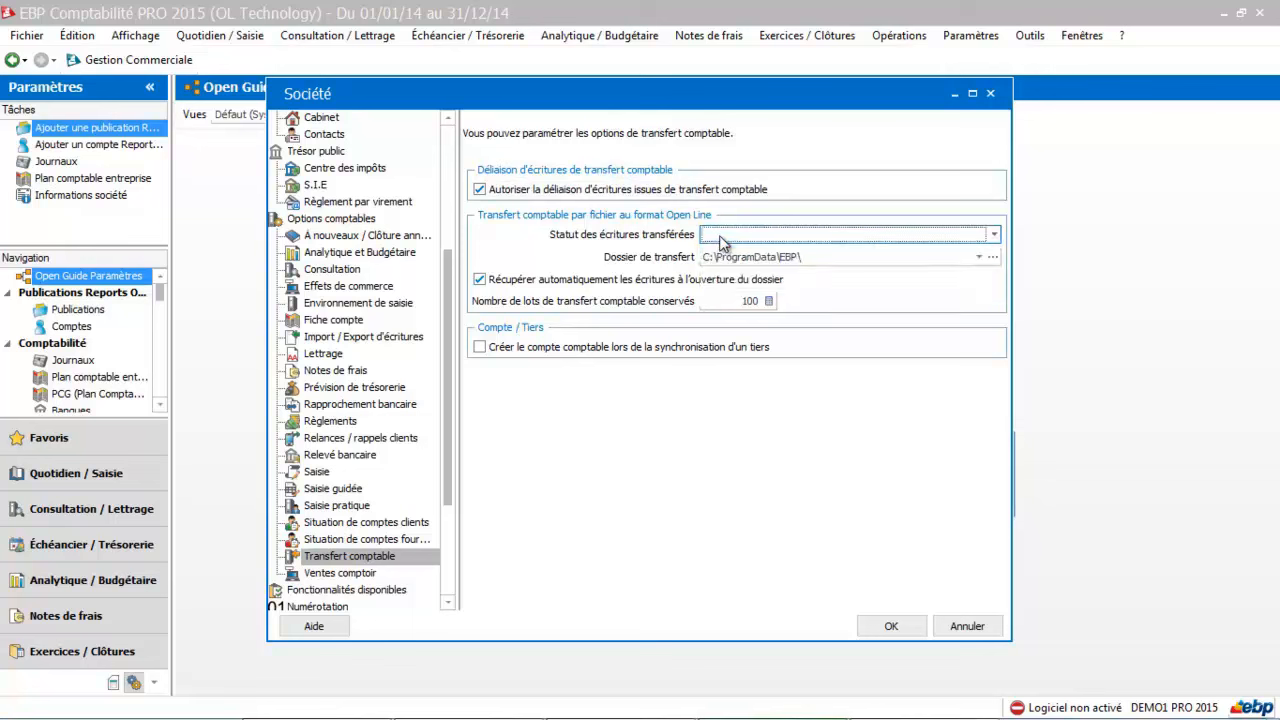
click(310, 322)
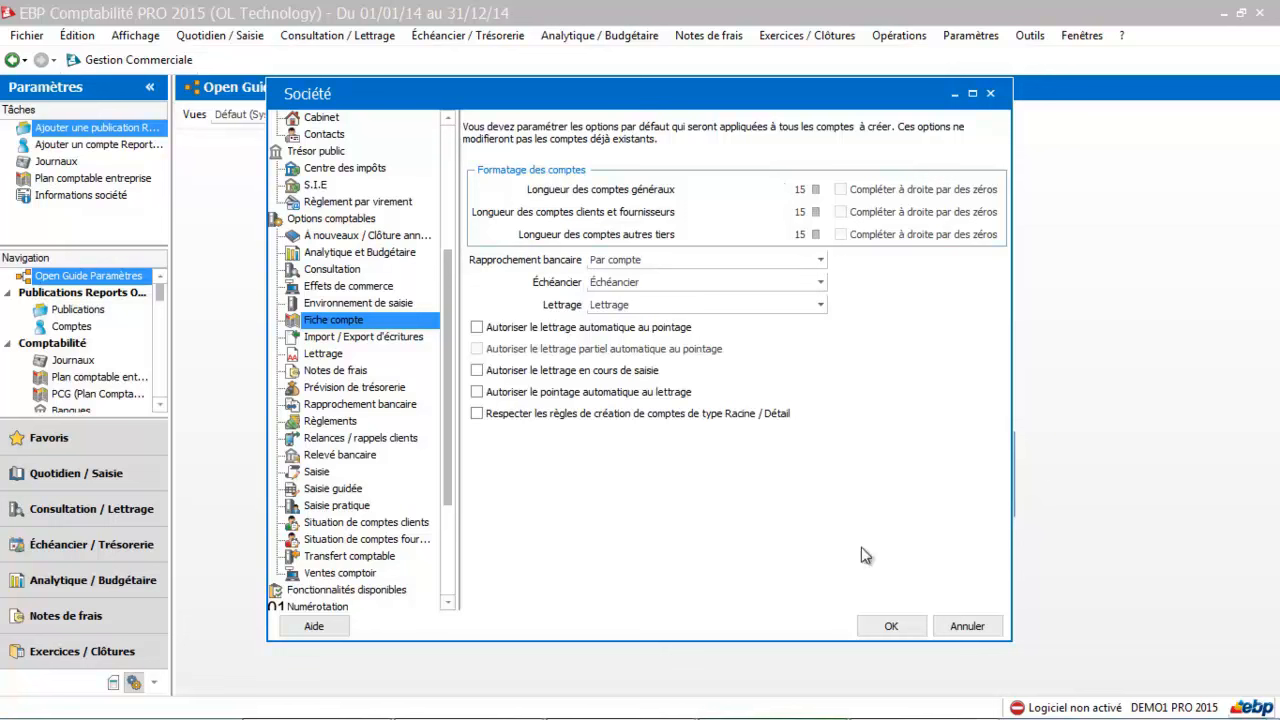
click(888, 626)
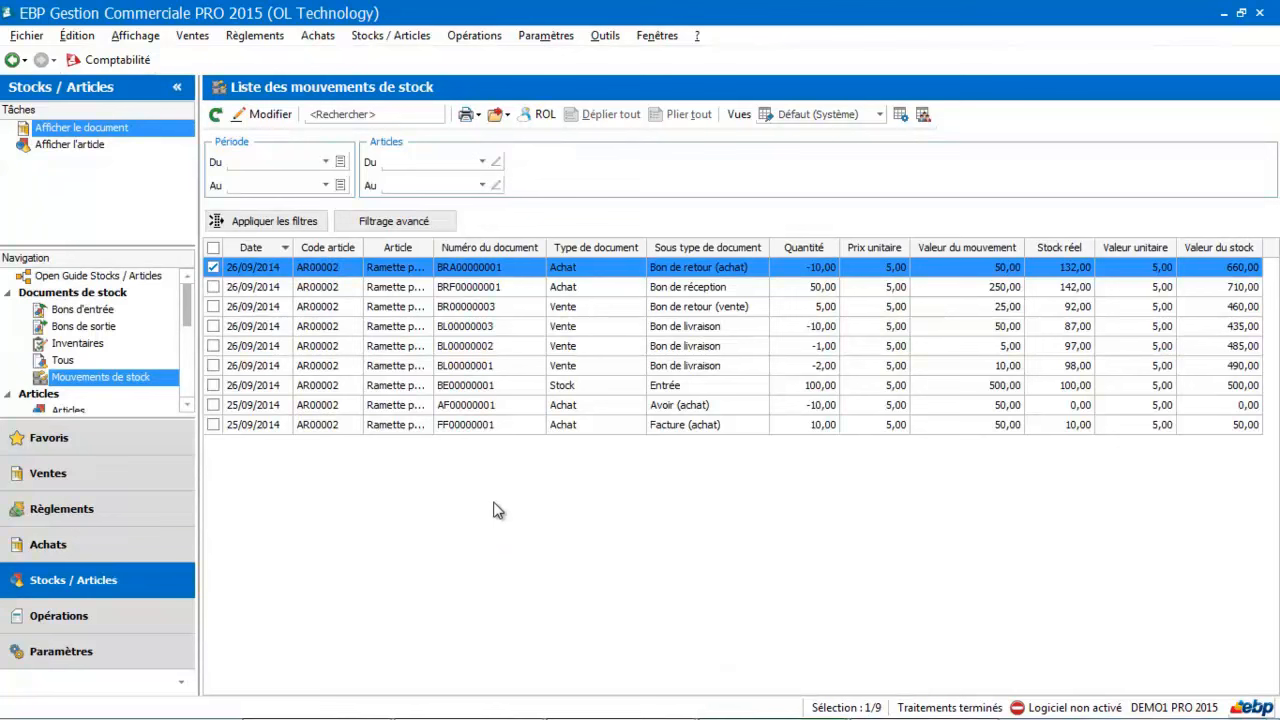
In EBP Gestion Commerciale, start an accounting transfer for all data types with the document status Validées et provisoires.
click(476, 37)
key(Escape)
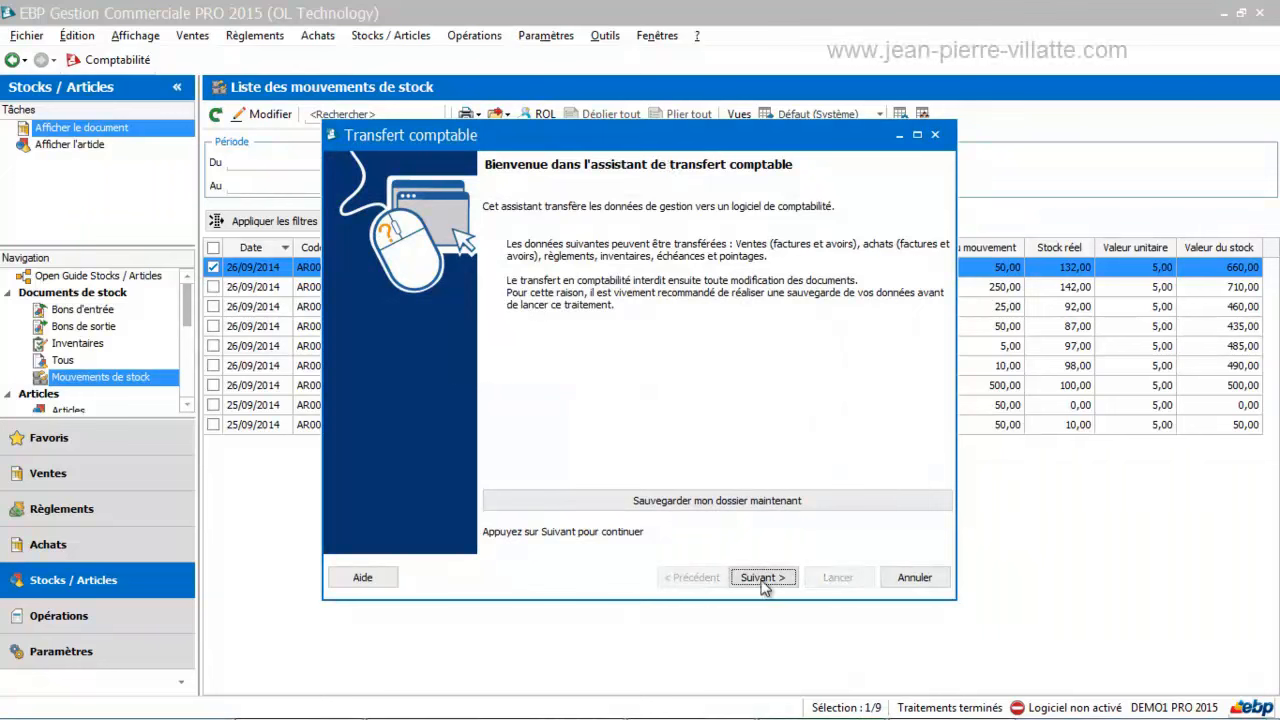
click(765, 580)
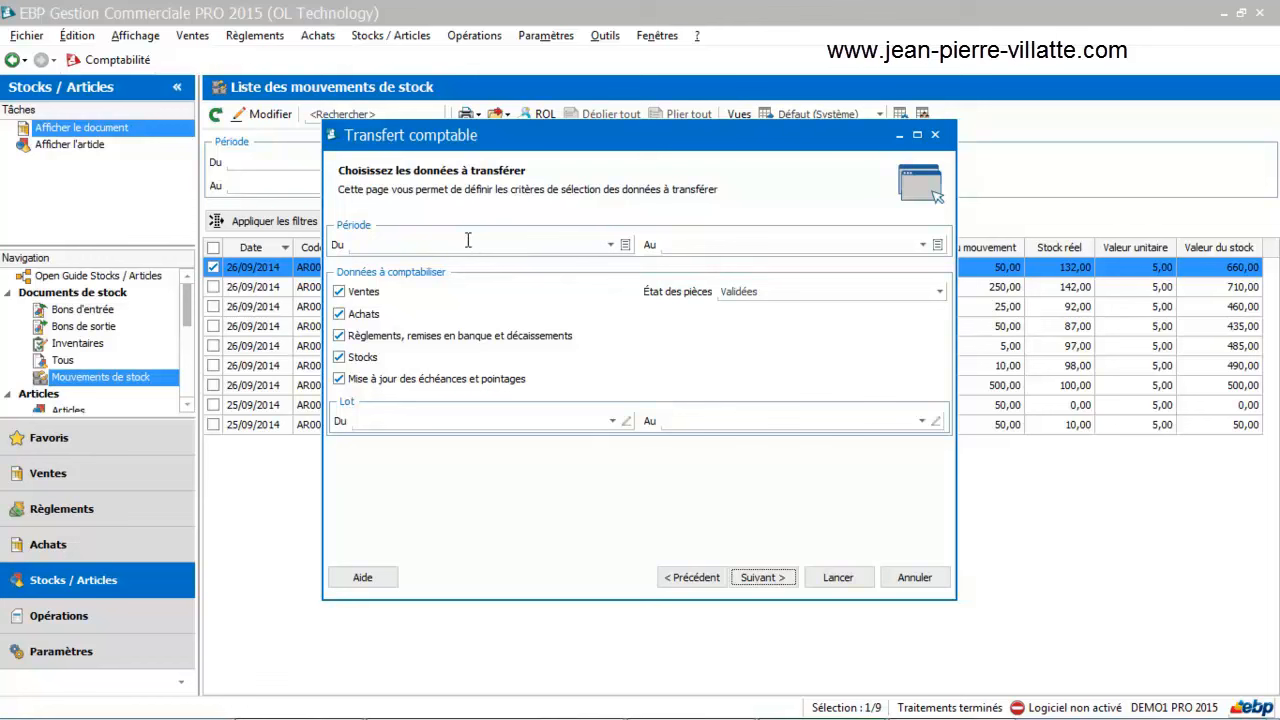
click(755, 293)
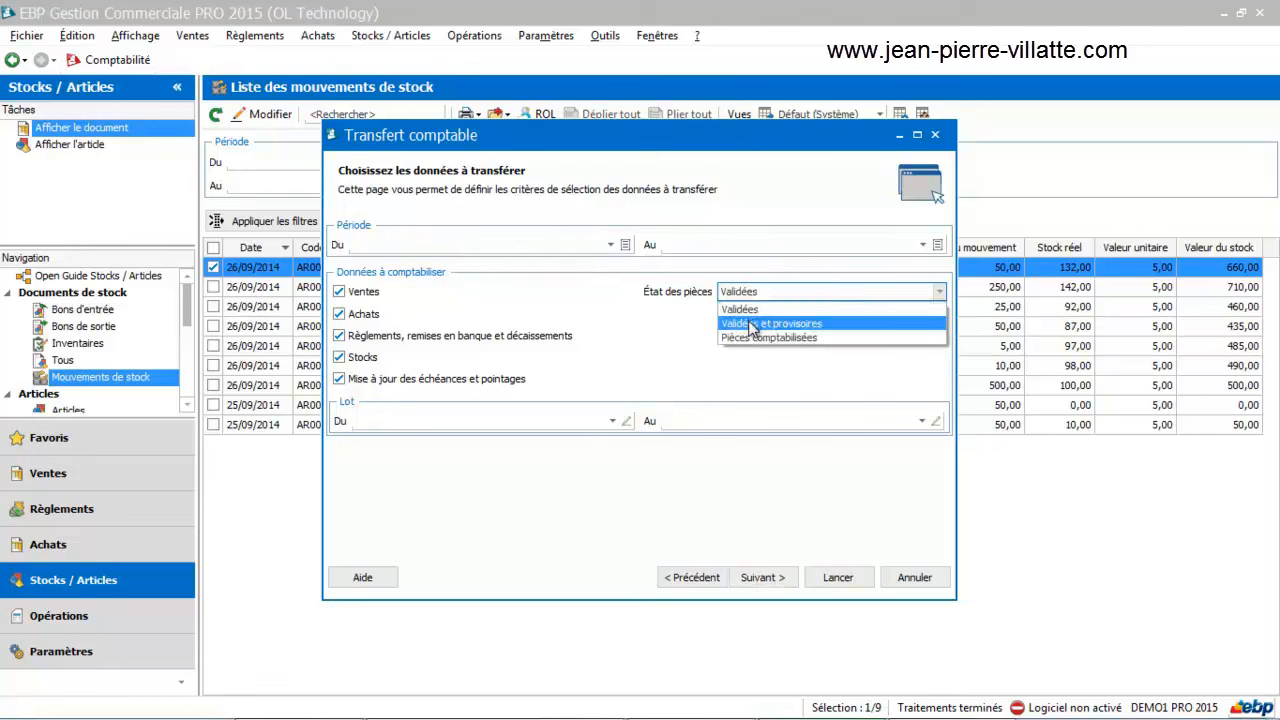
click(752, 325)
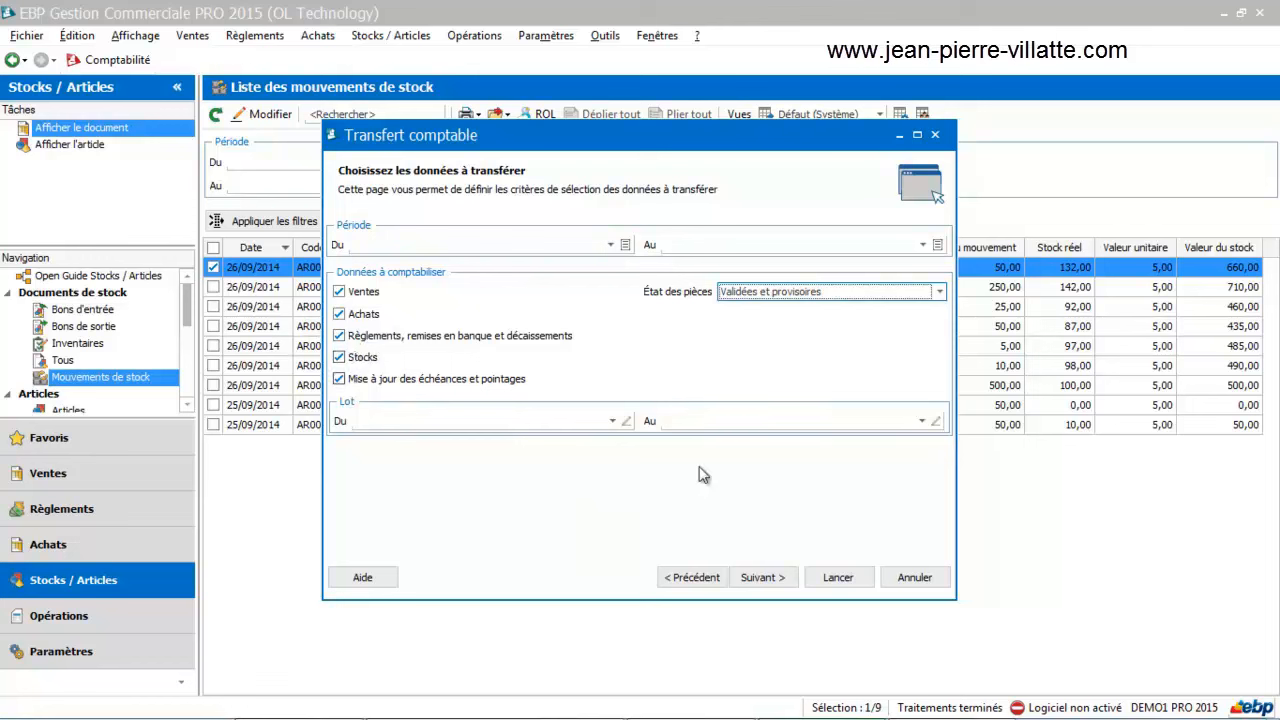
click(763, 584)
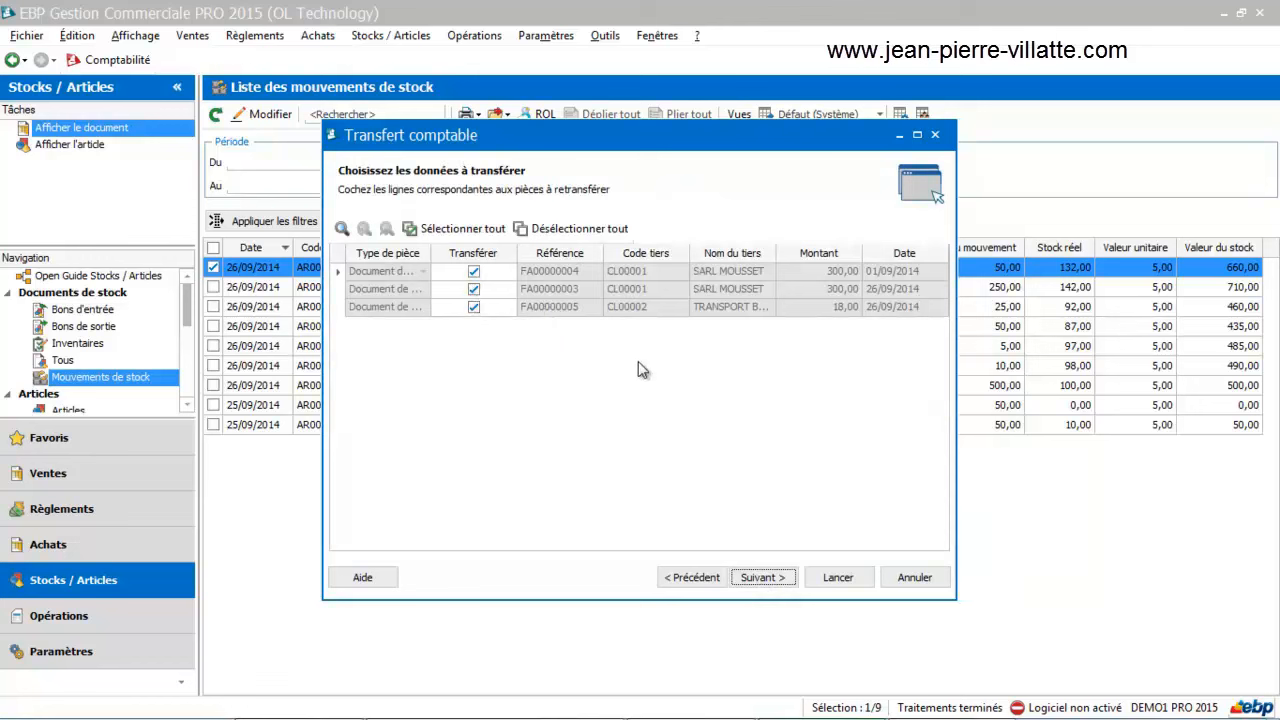
Run the accounting transfer of the selected sales invoices using the Direct exchange format and close the assistant.
click(759, 578)
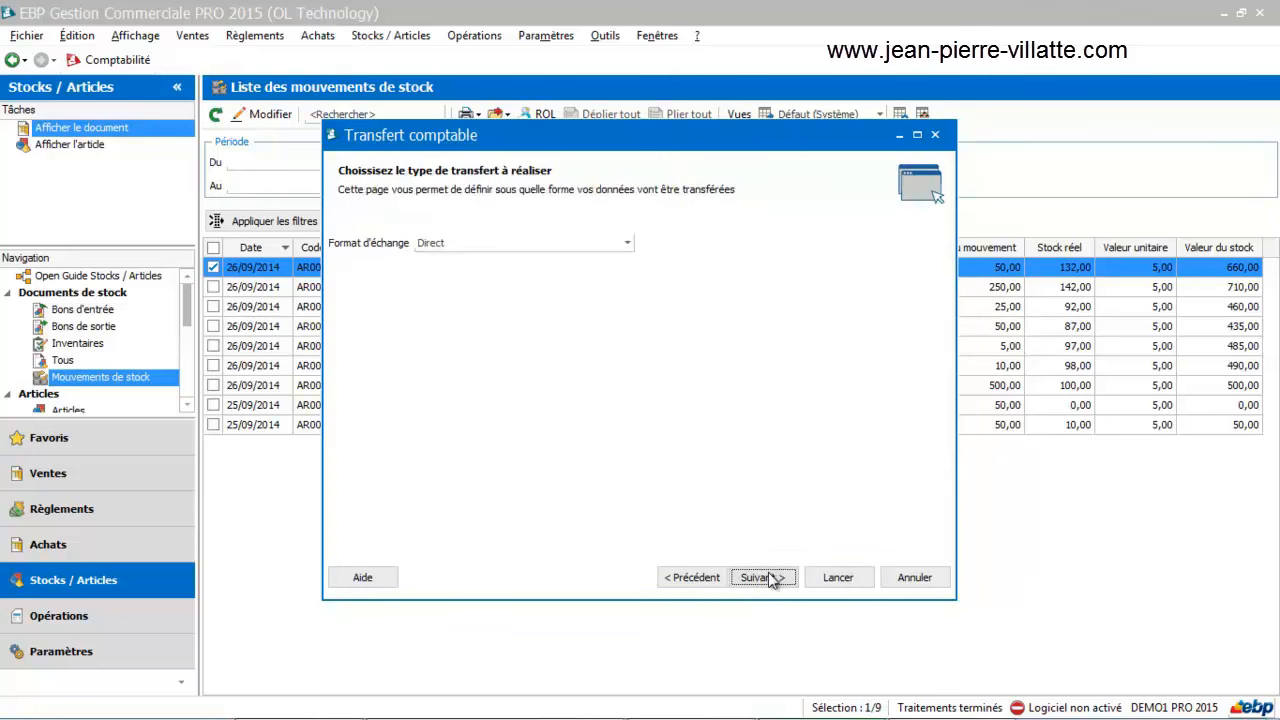
click(575, 244)
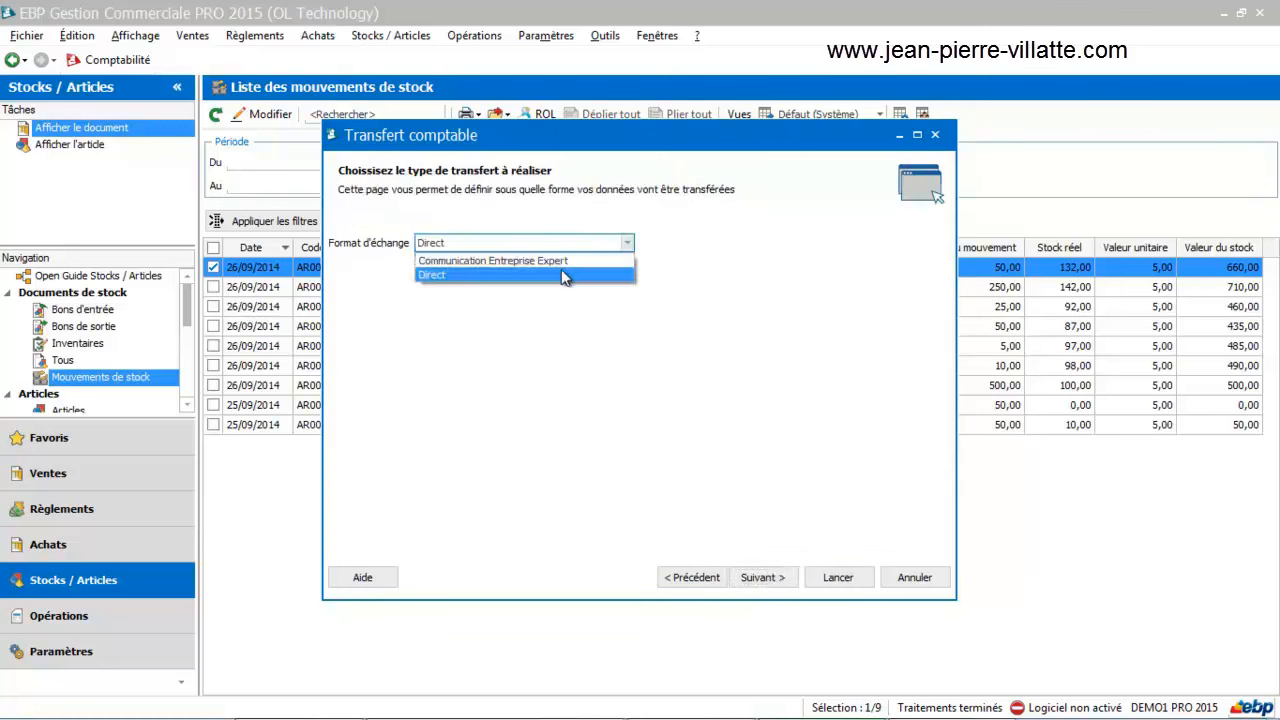
click(561, 270)
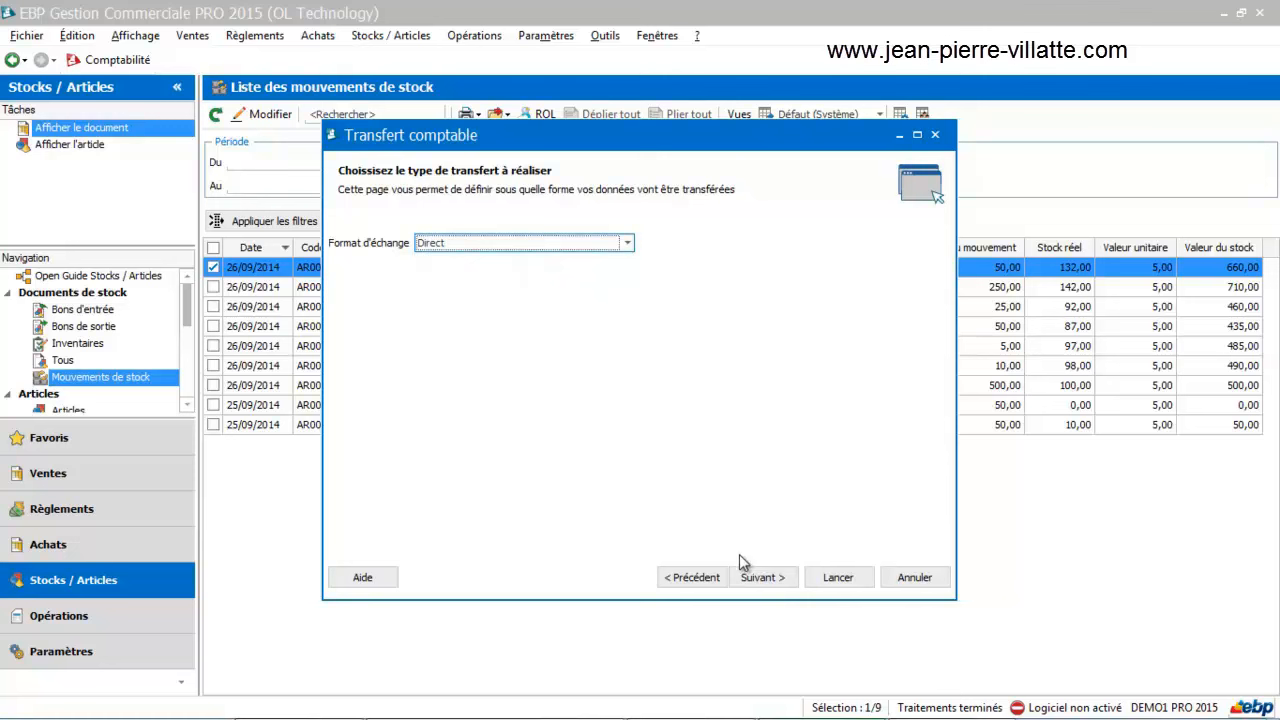
click(757, 578)
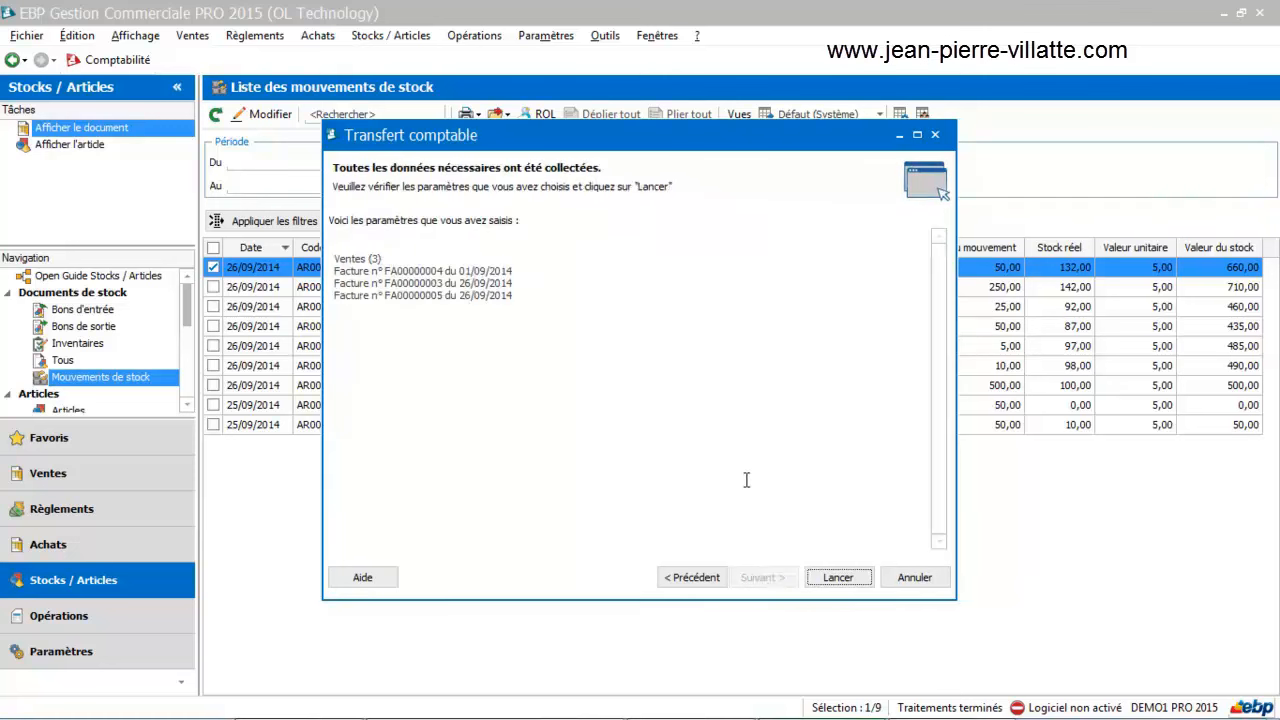
click(836, 578)
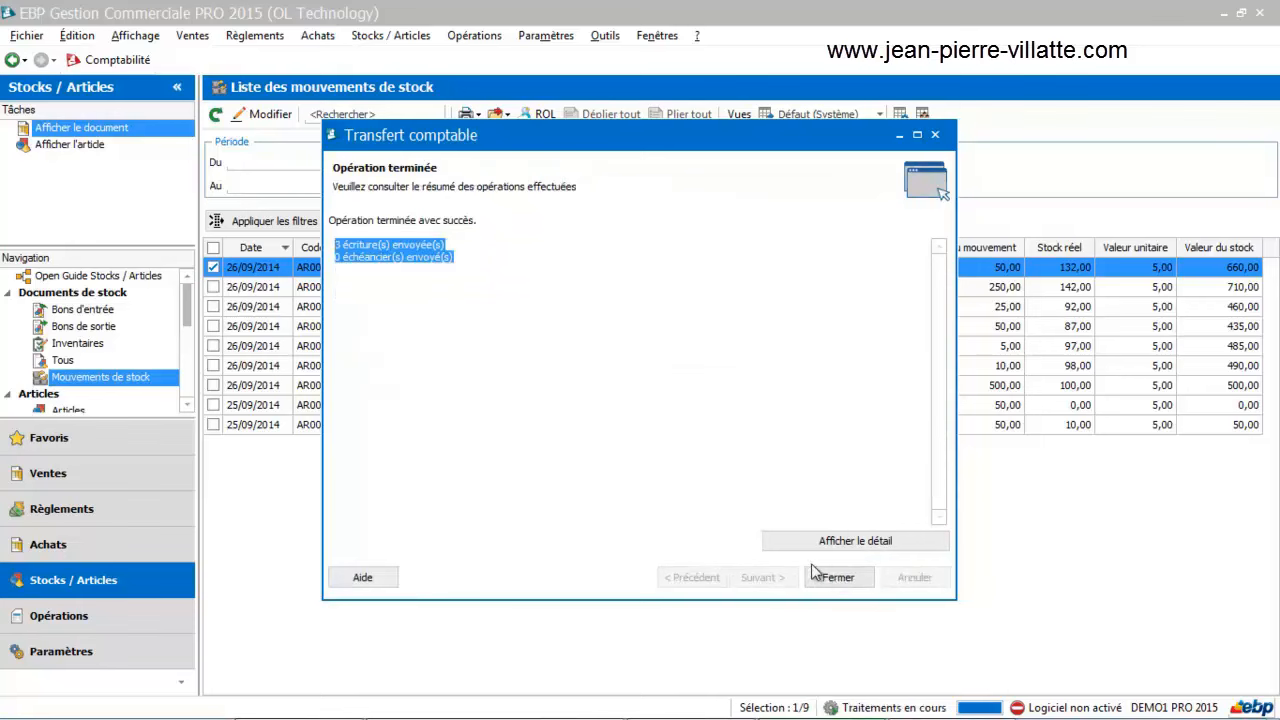
click(841, 579)
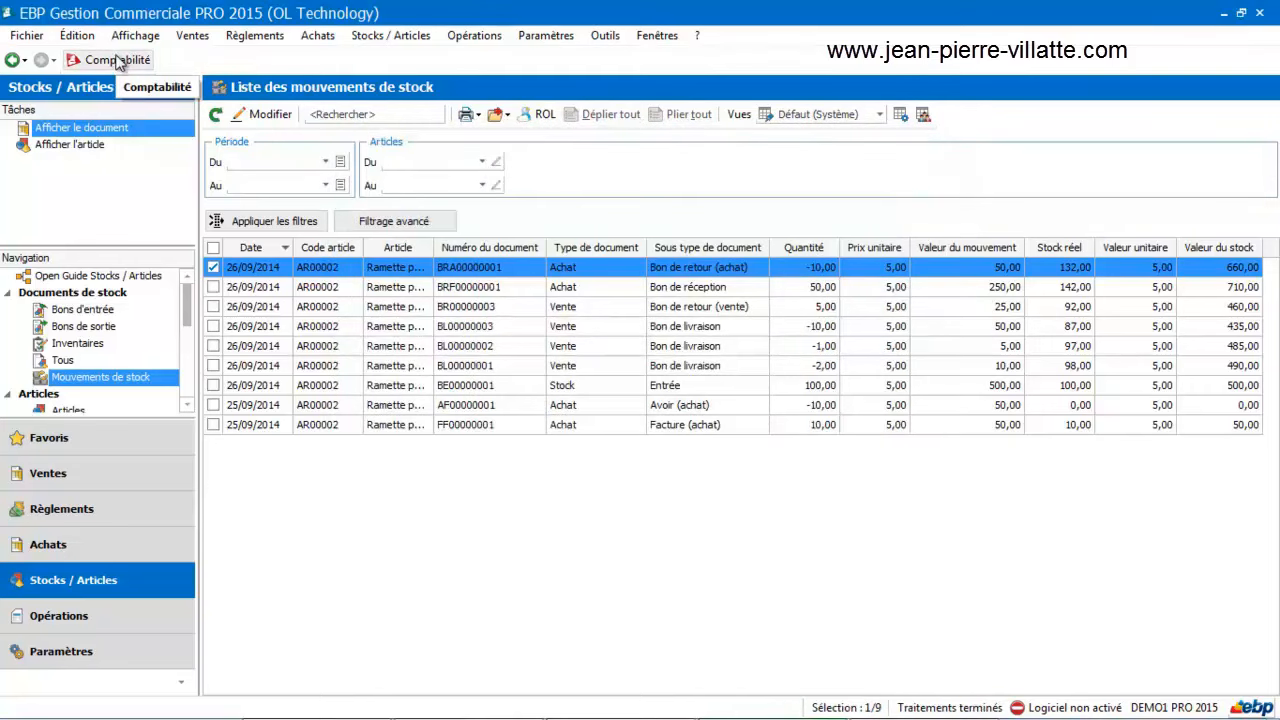
Check the septembre 2014 journals in EBP Comptabilité and return to EBP Gestion Commerciale.
click(114, 60)
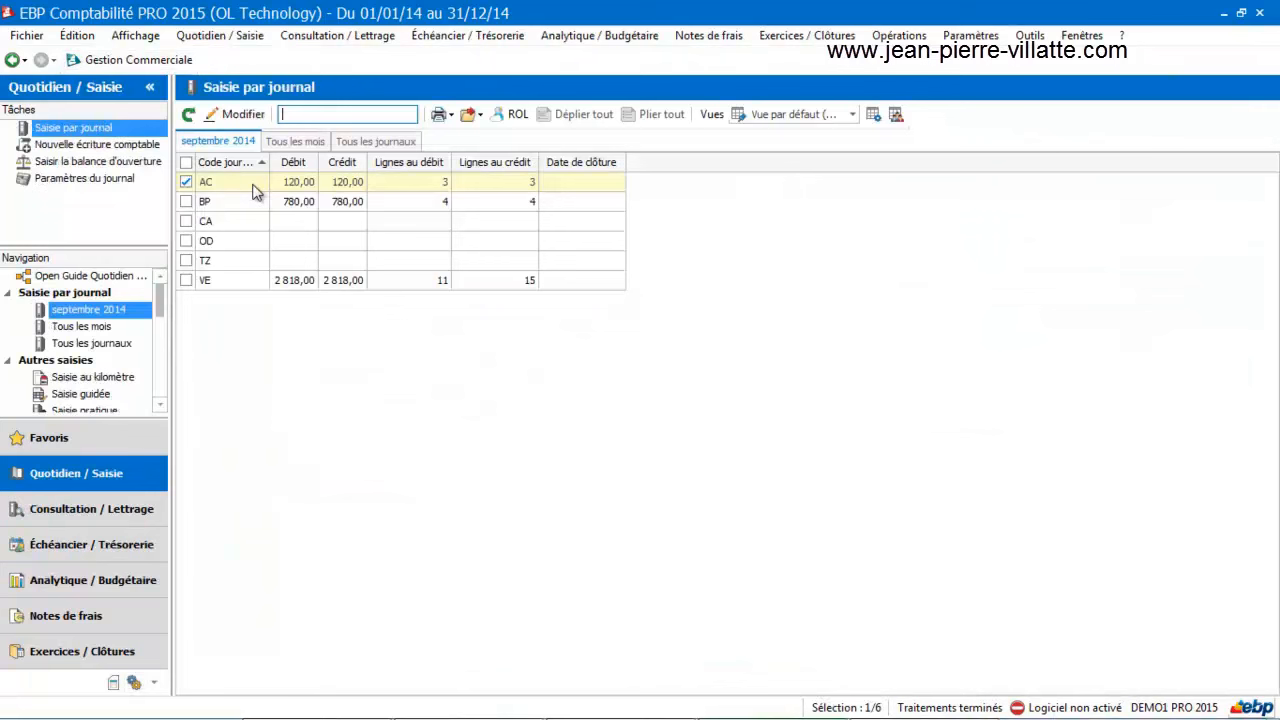
click(345, 183)
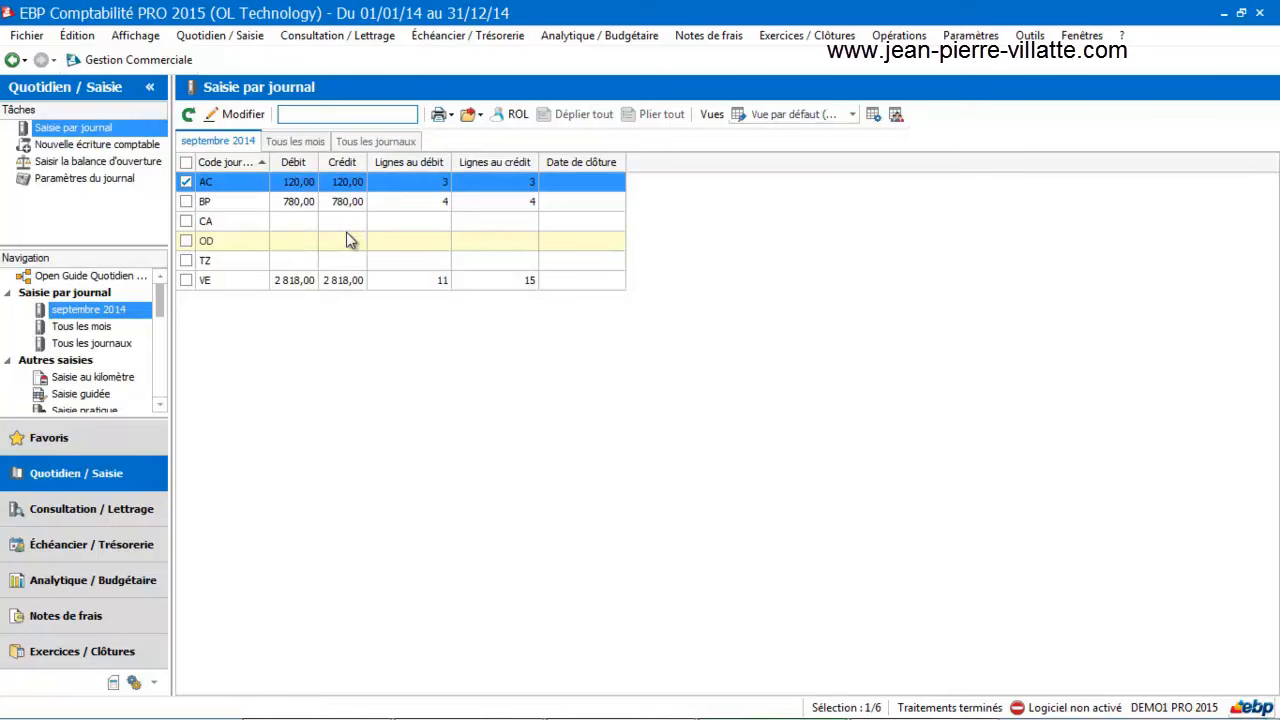
click(163, 64)
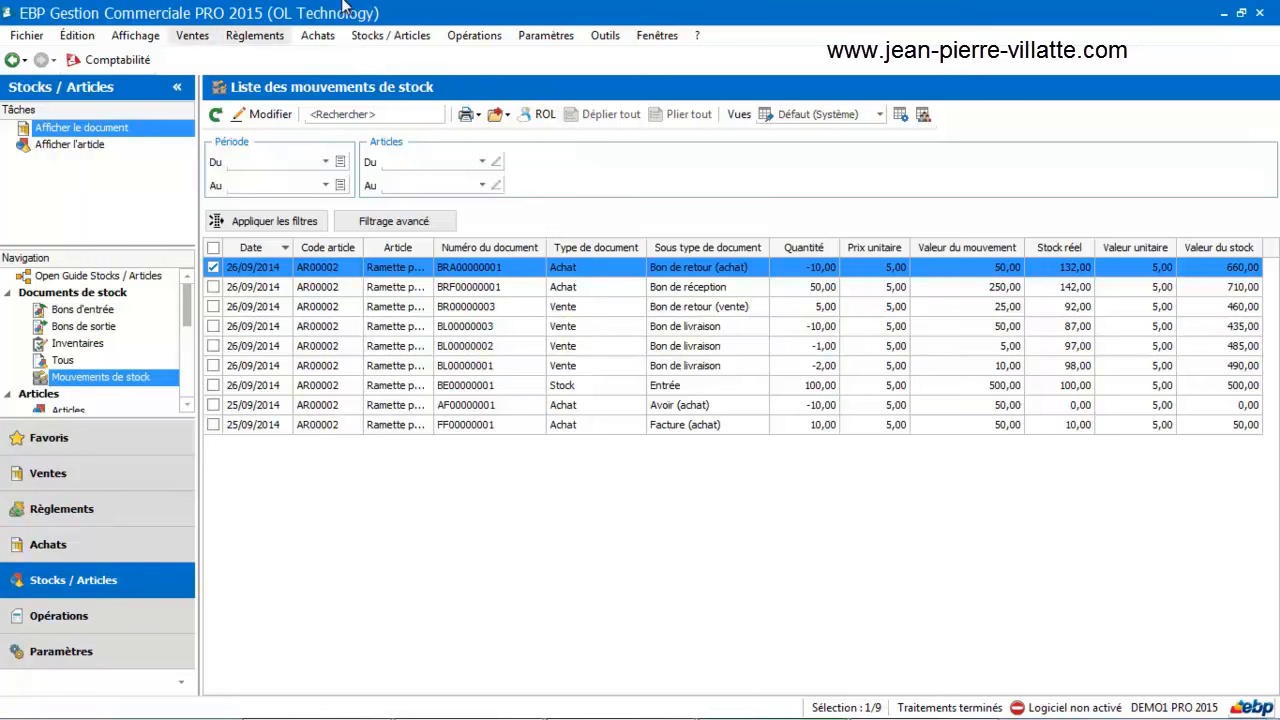
Start another accounting transfer for all data types with the document status Pièces comptabilisées and list the matching documents.
click(488, 44)
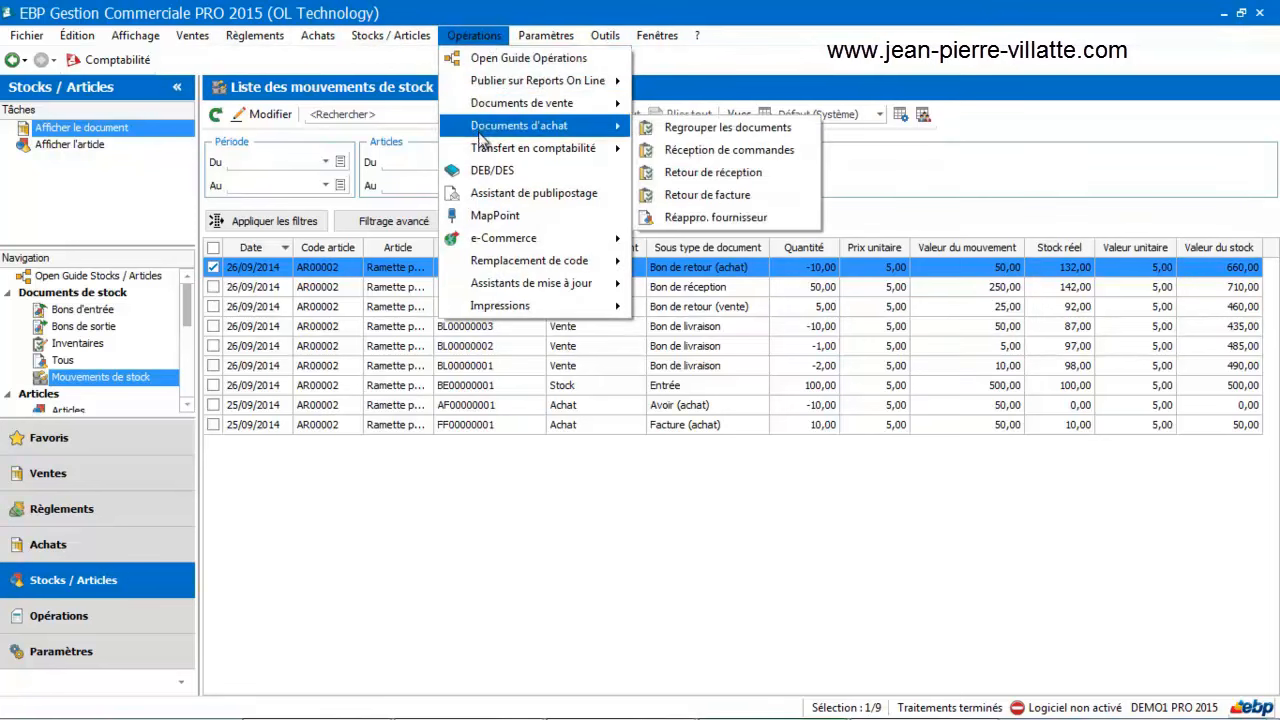
mouse_move(480, 150)
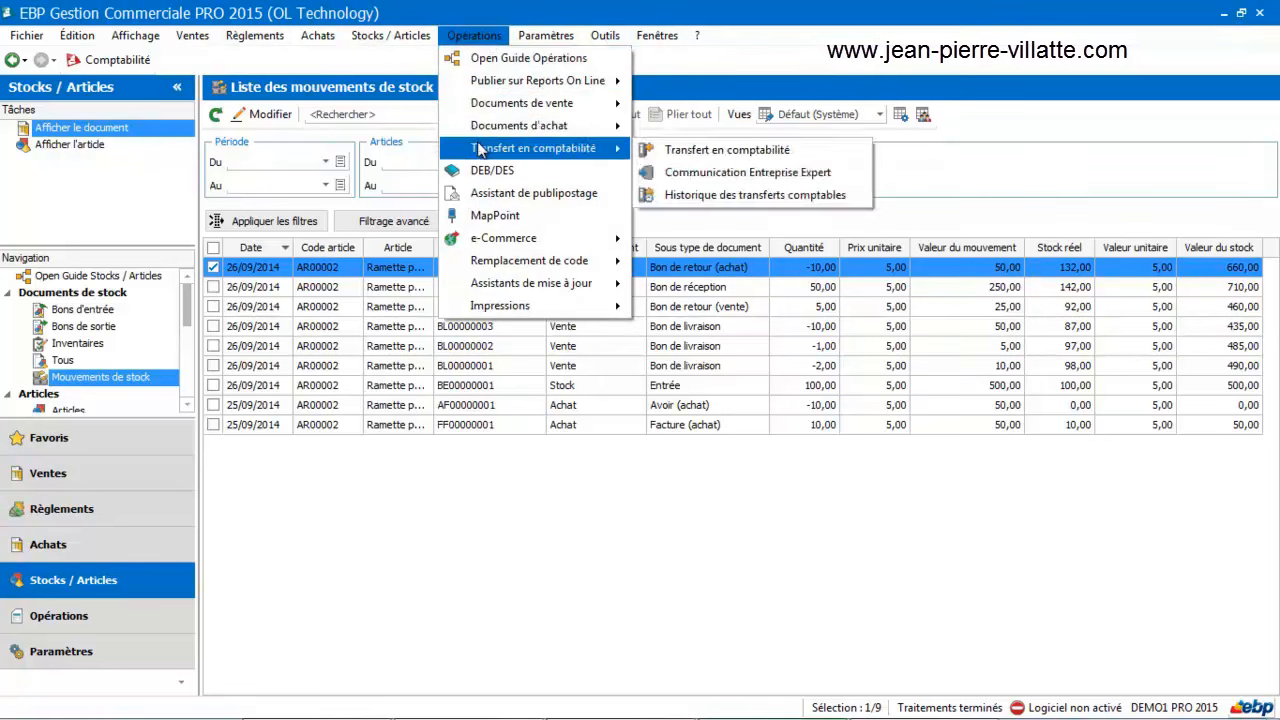
click(697, 152)
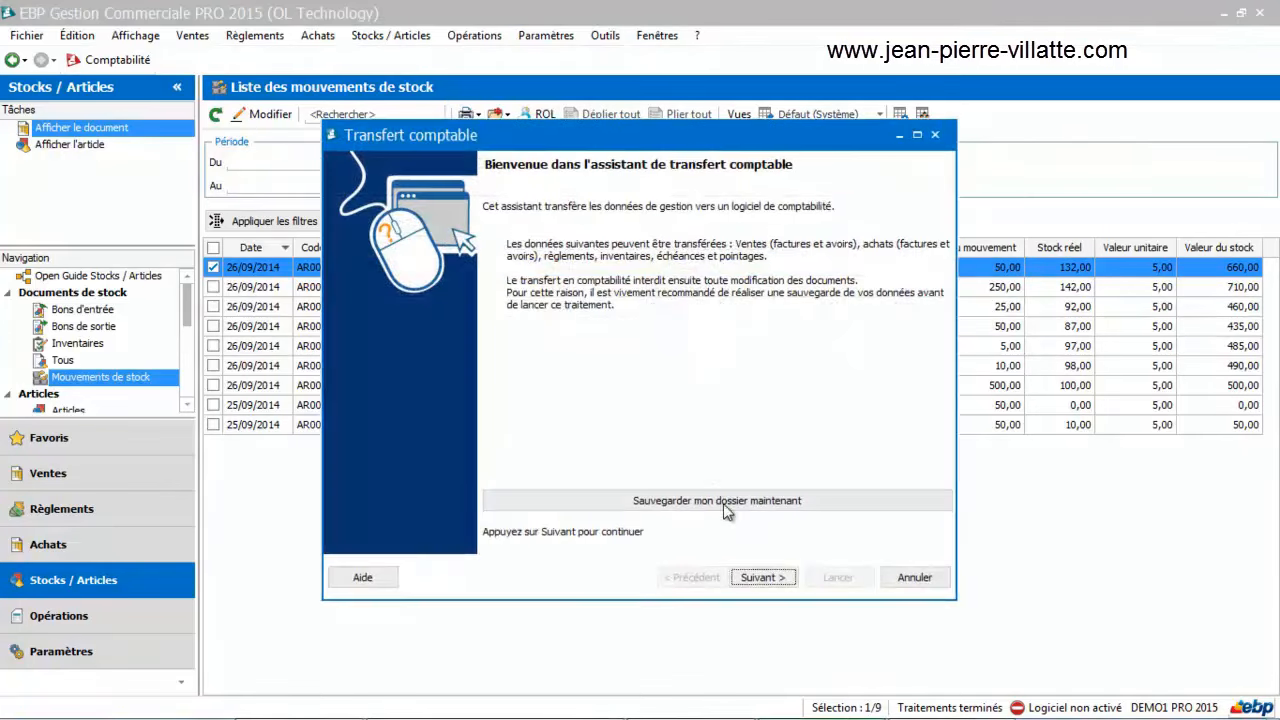
click(758, 578)
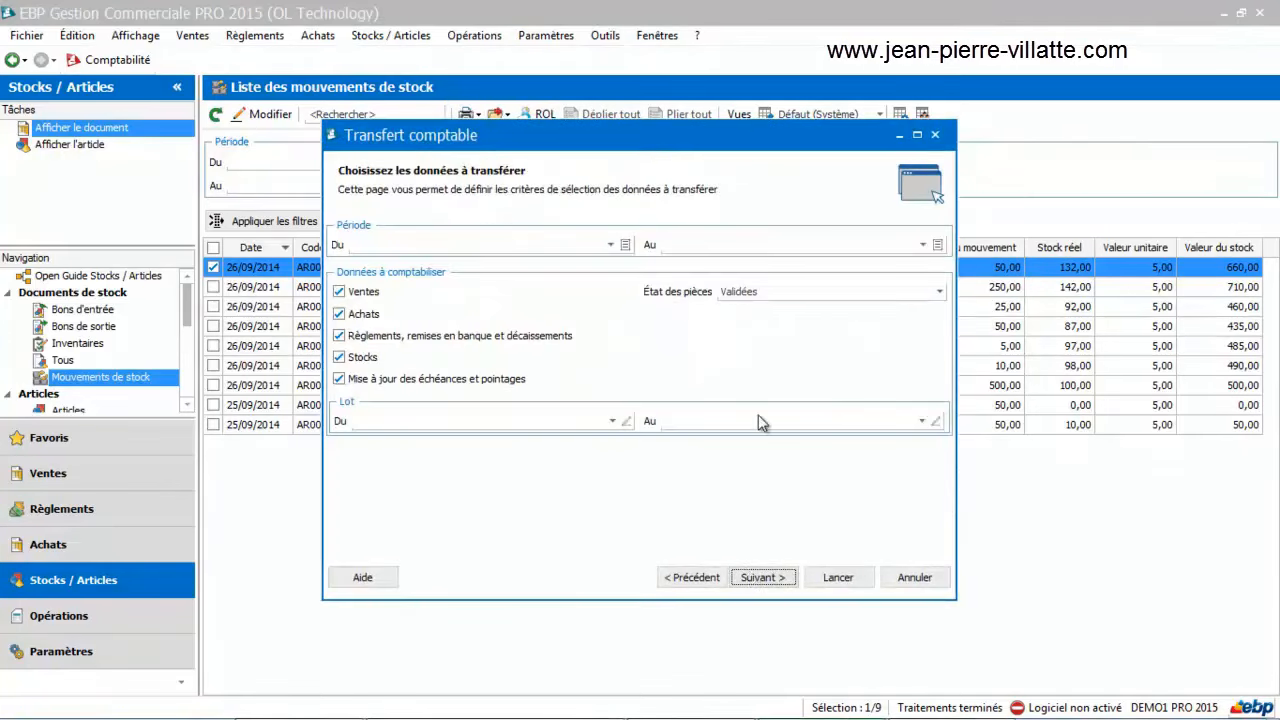
click(766, 292)
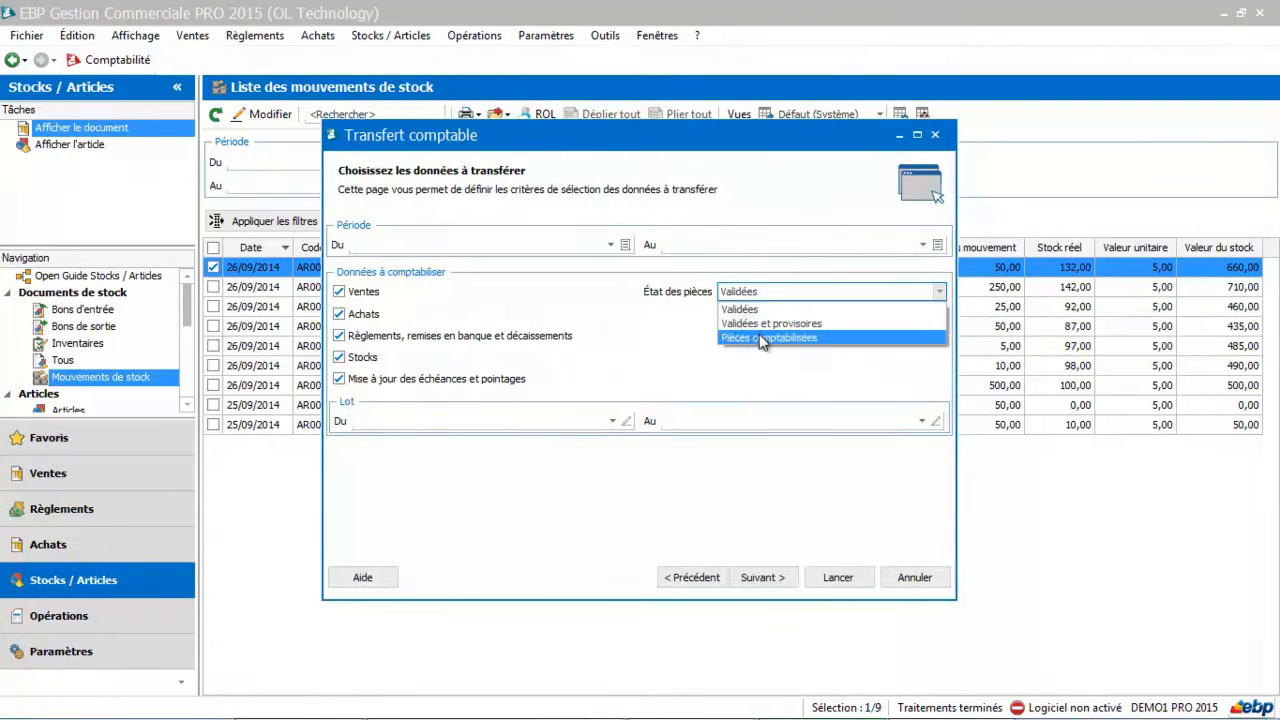
click(762, 338)
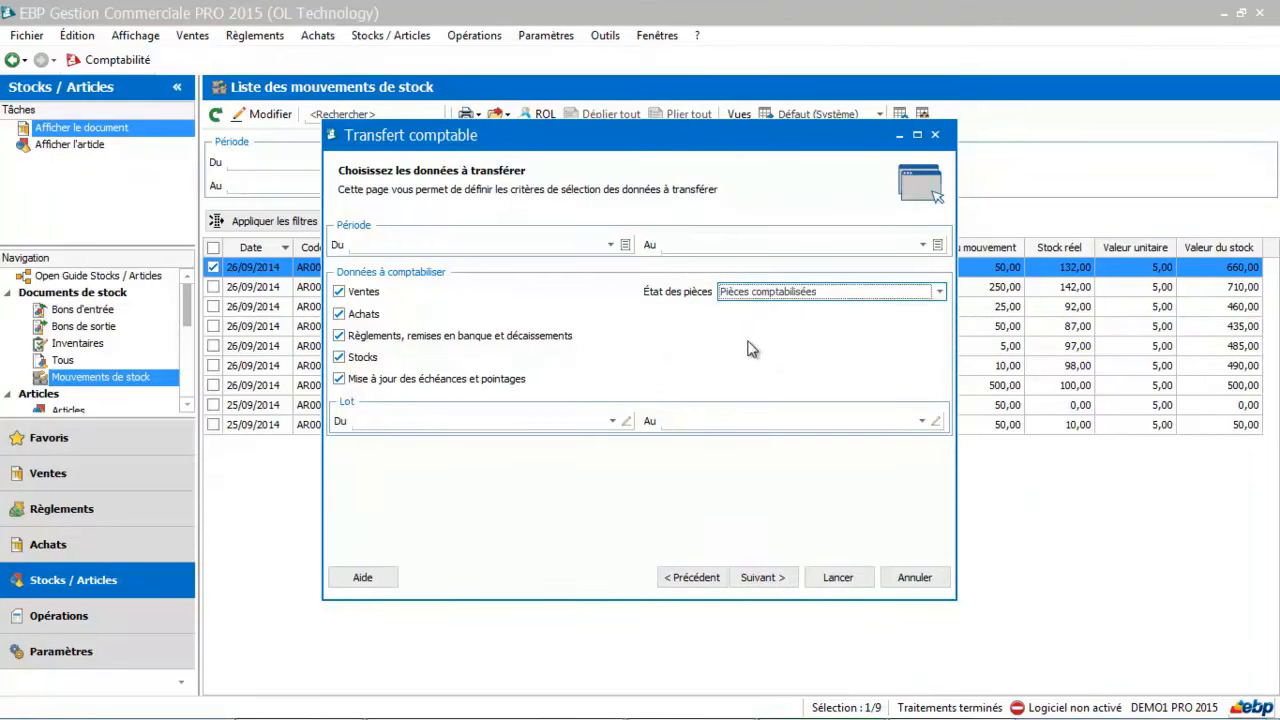
click(757, 580)
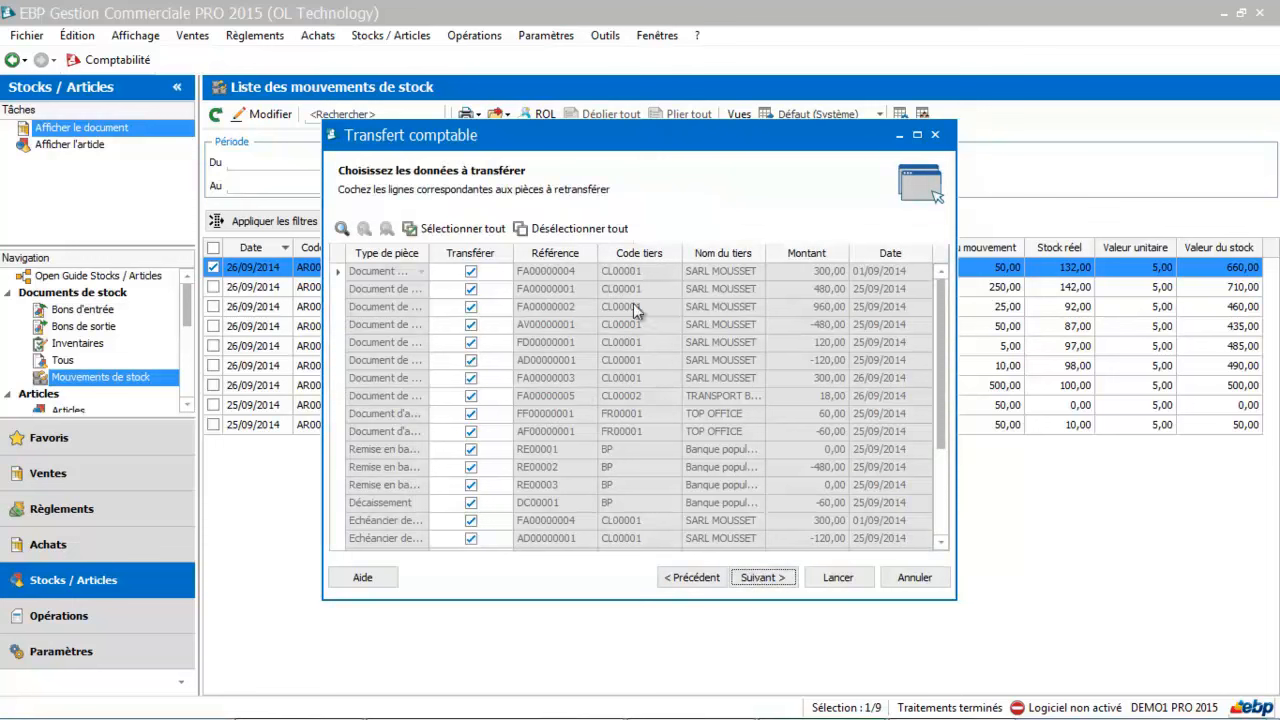
Keep all listed documents selected and set the transfer's exchange format to Communication Entreprise Expert.
click(762, 578)
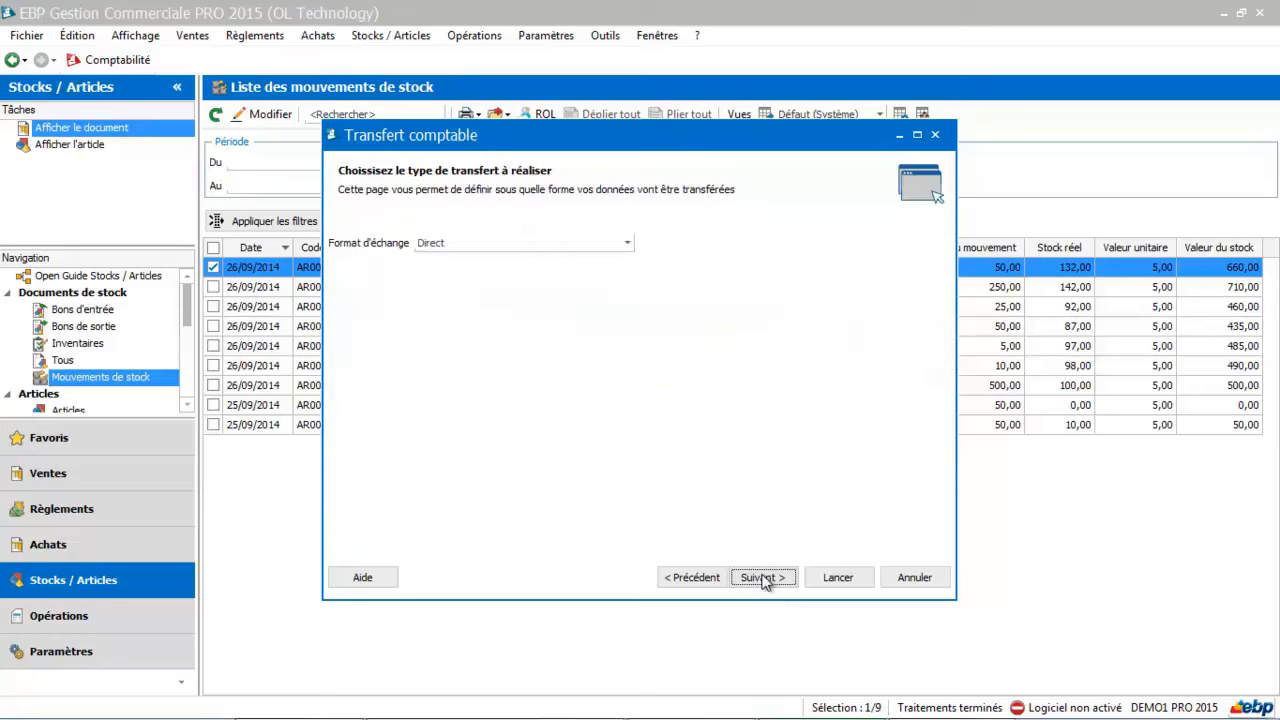
click(588, 244)
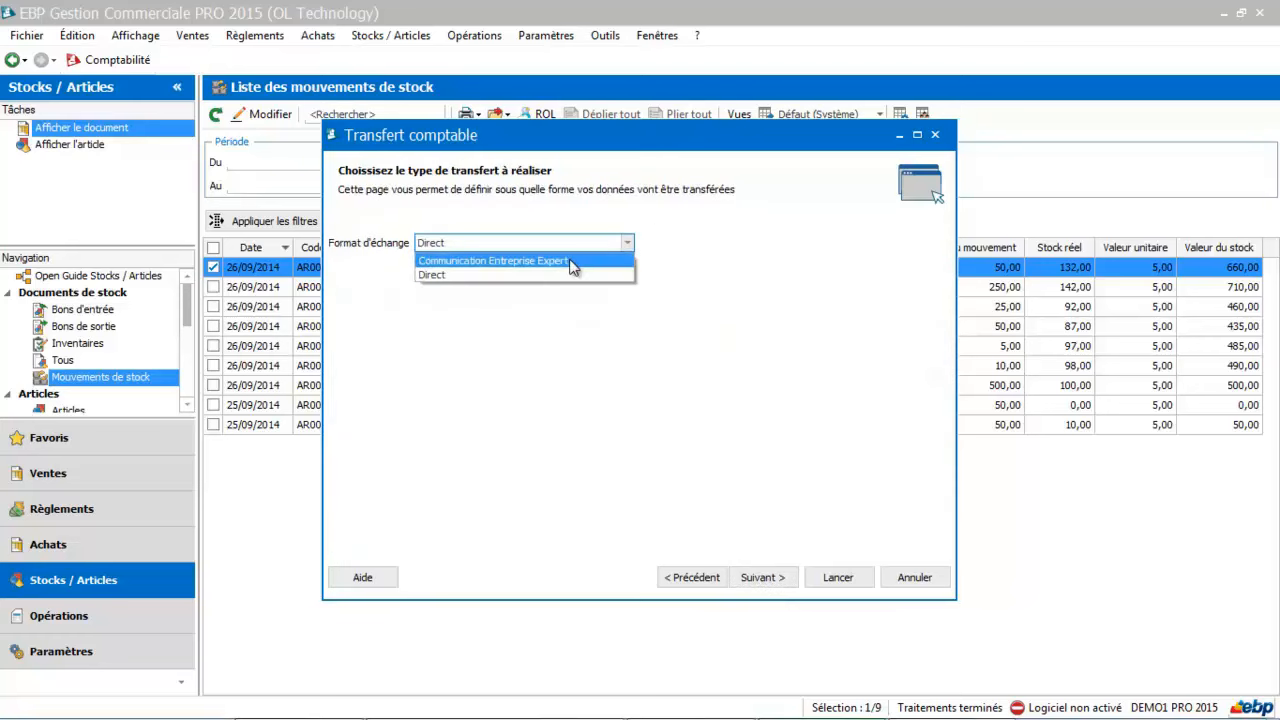
click(573, 263)
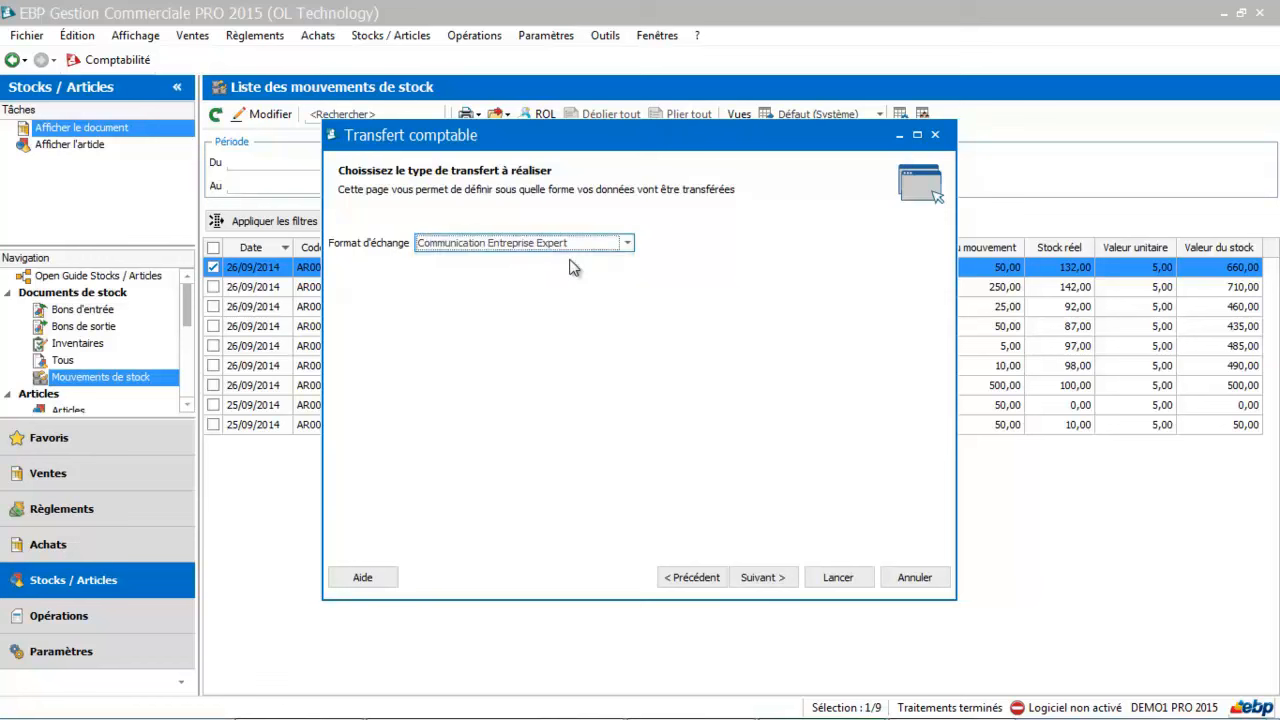
Review the summary of the documents selected for the accounting transfer and launch it in the Communication Entreprise Expert format.
click(757, 578)
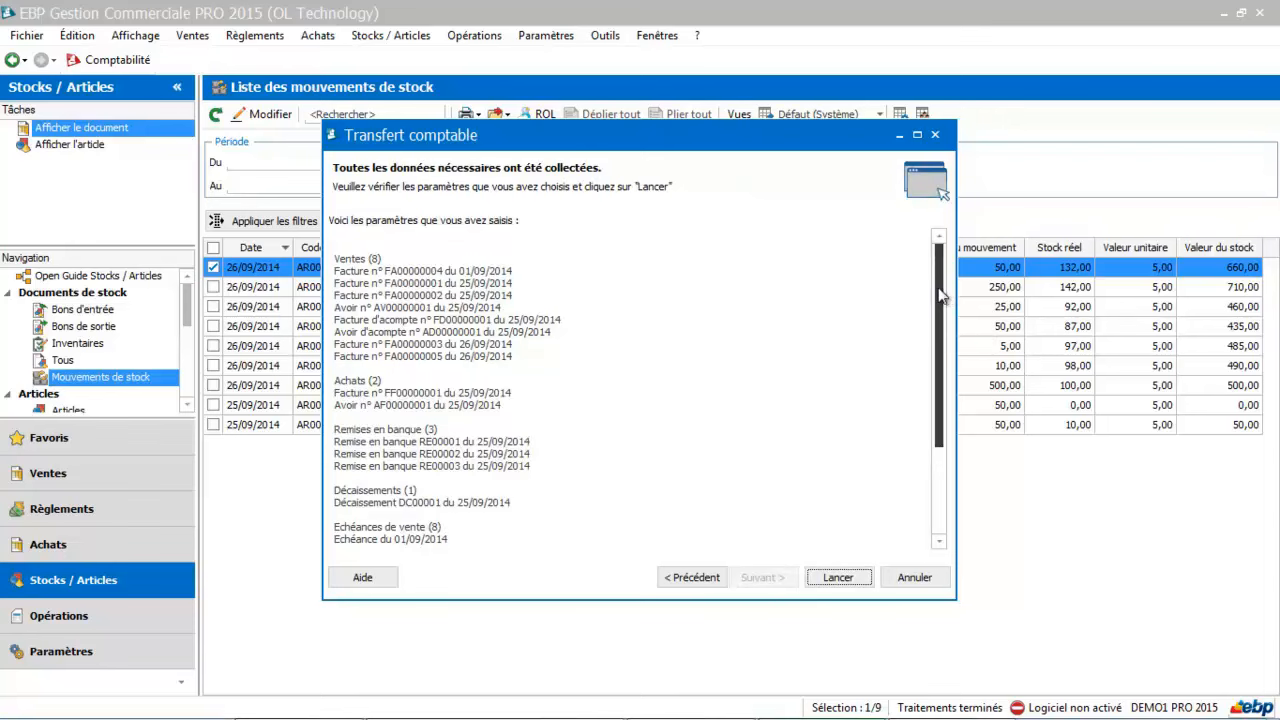
drag(943, 300, 889, 277)
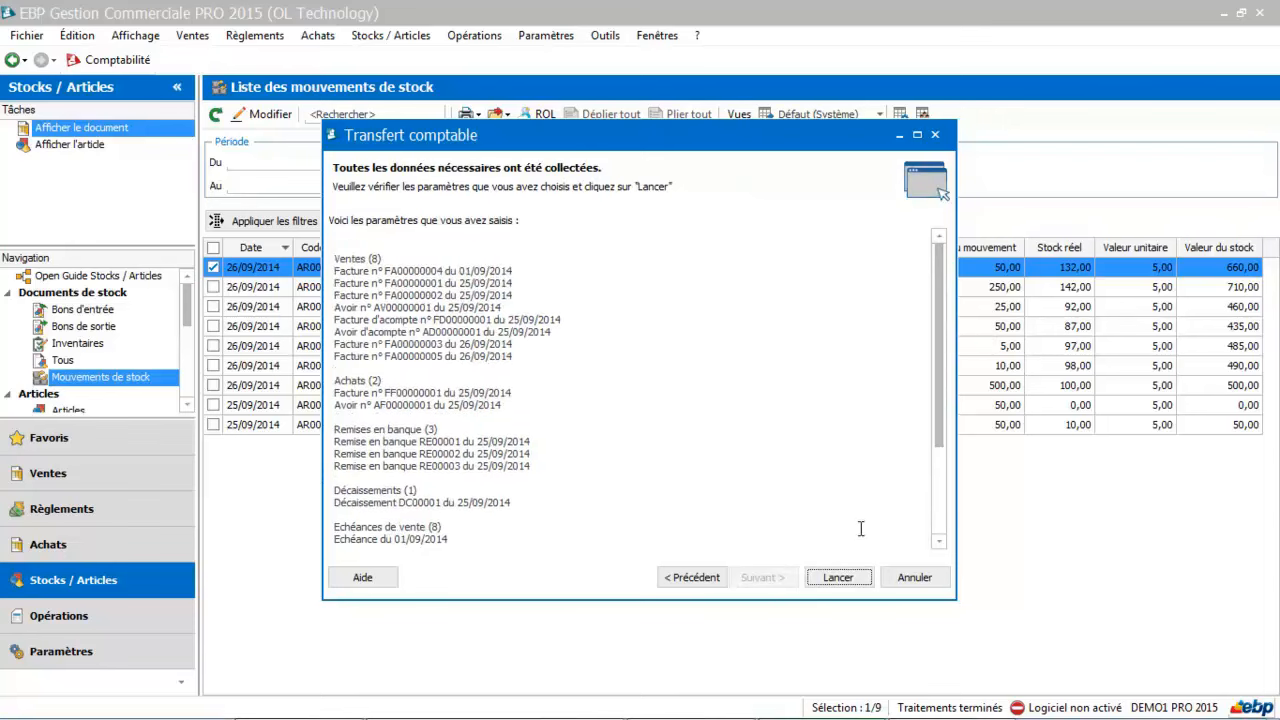
click(838, 578)
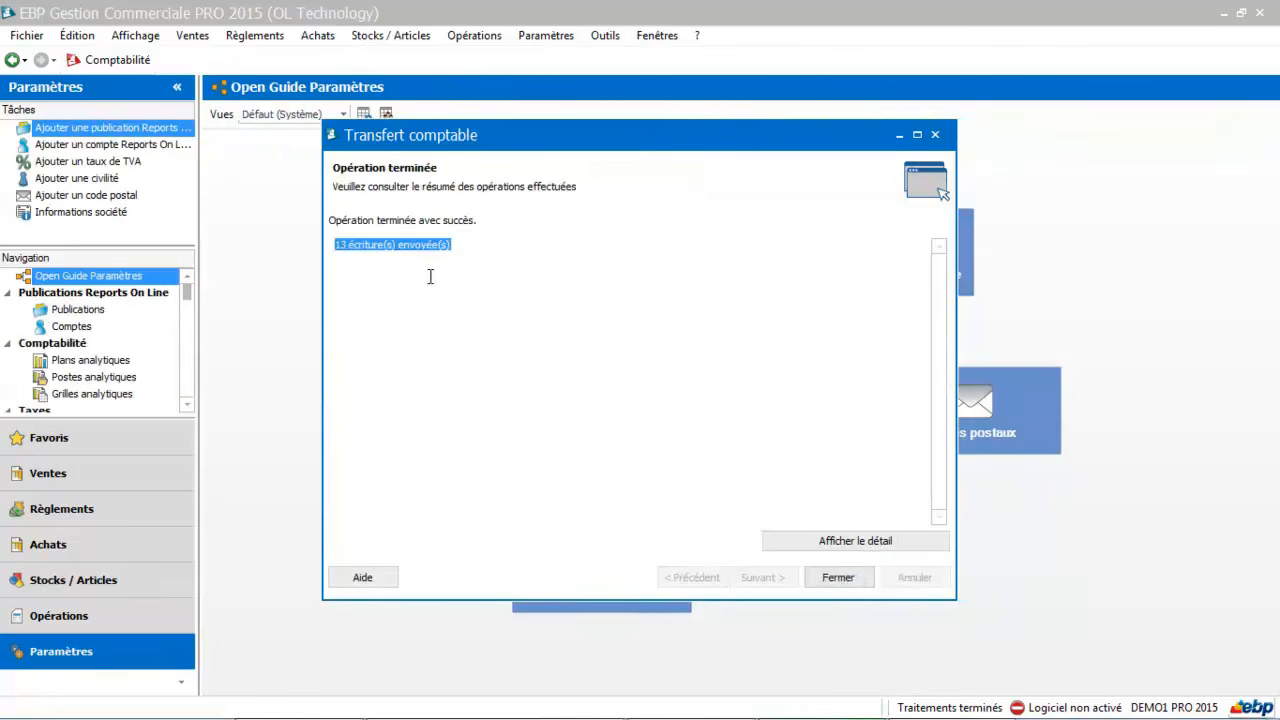
click(764, 545)
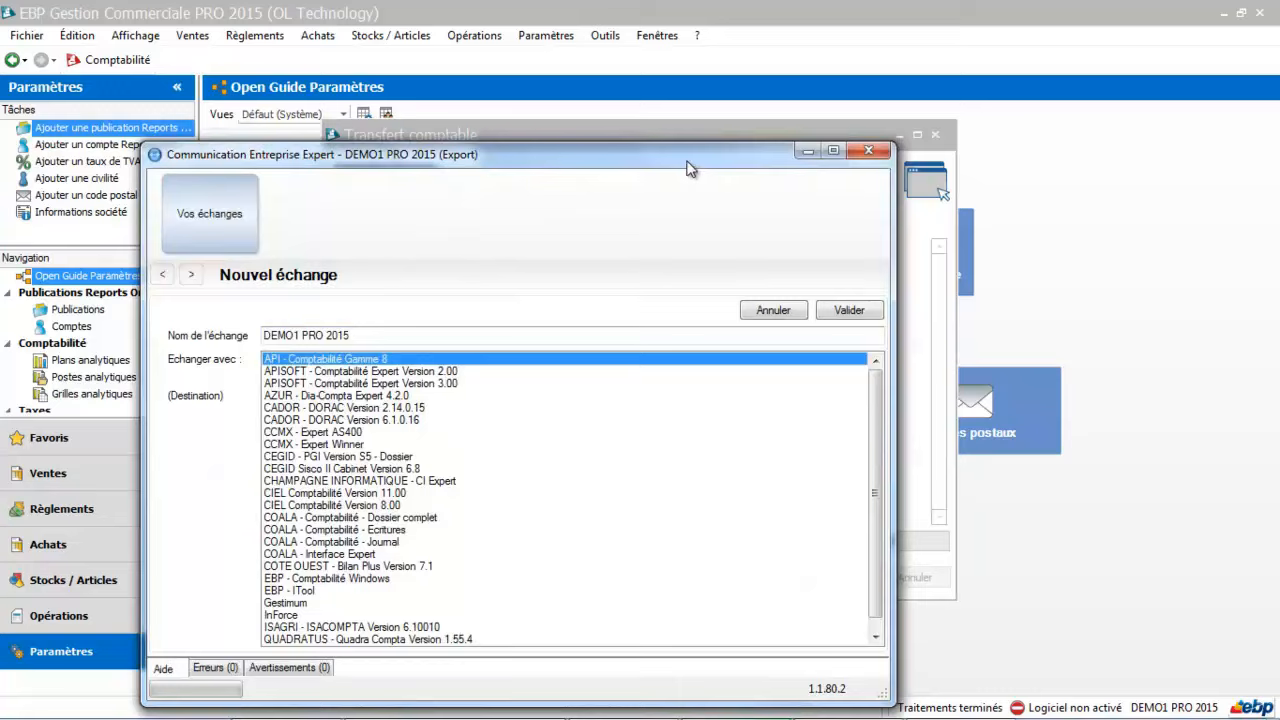
Create the exchange DEMO1 PRO 2015 with CEGID - PGI Version S5 - Dossier as its destination.
drag(686, 168, 770, 90)
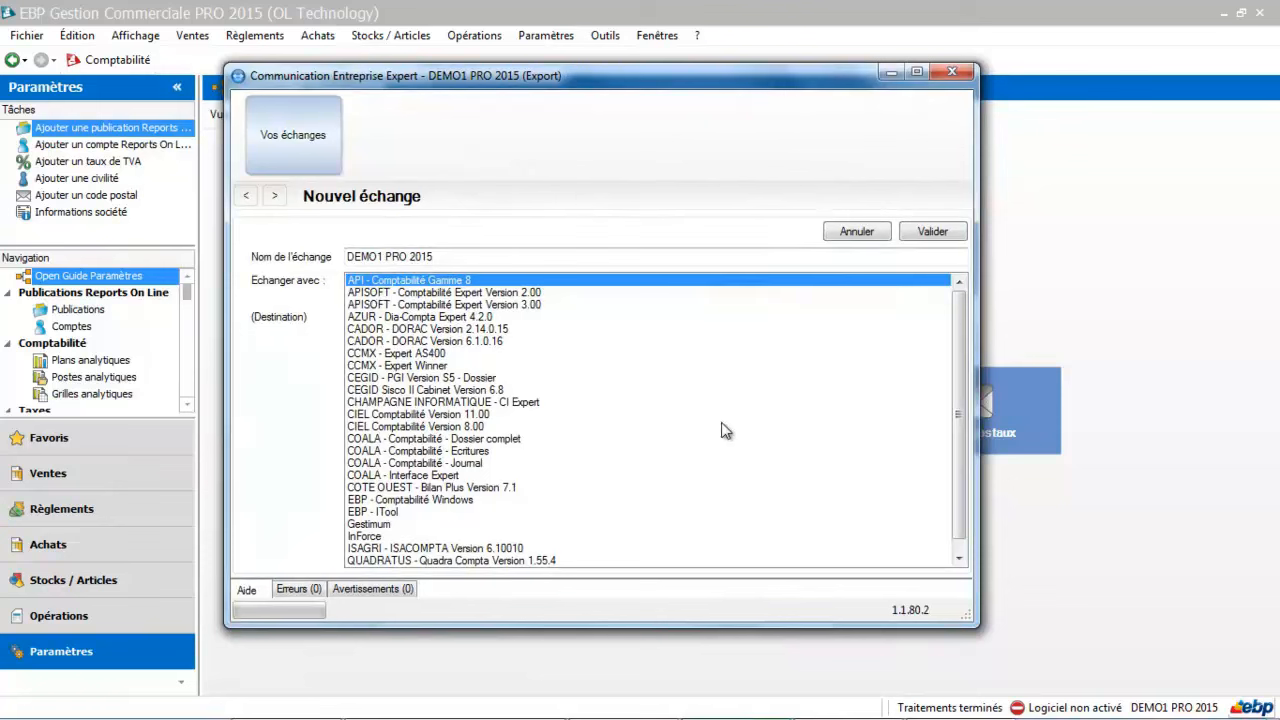
drag(957, 312, 960, 348)
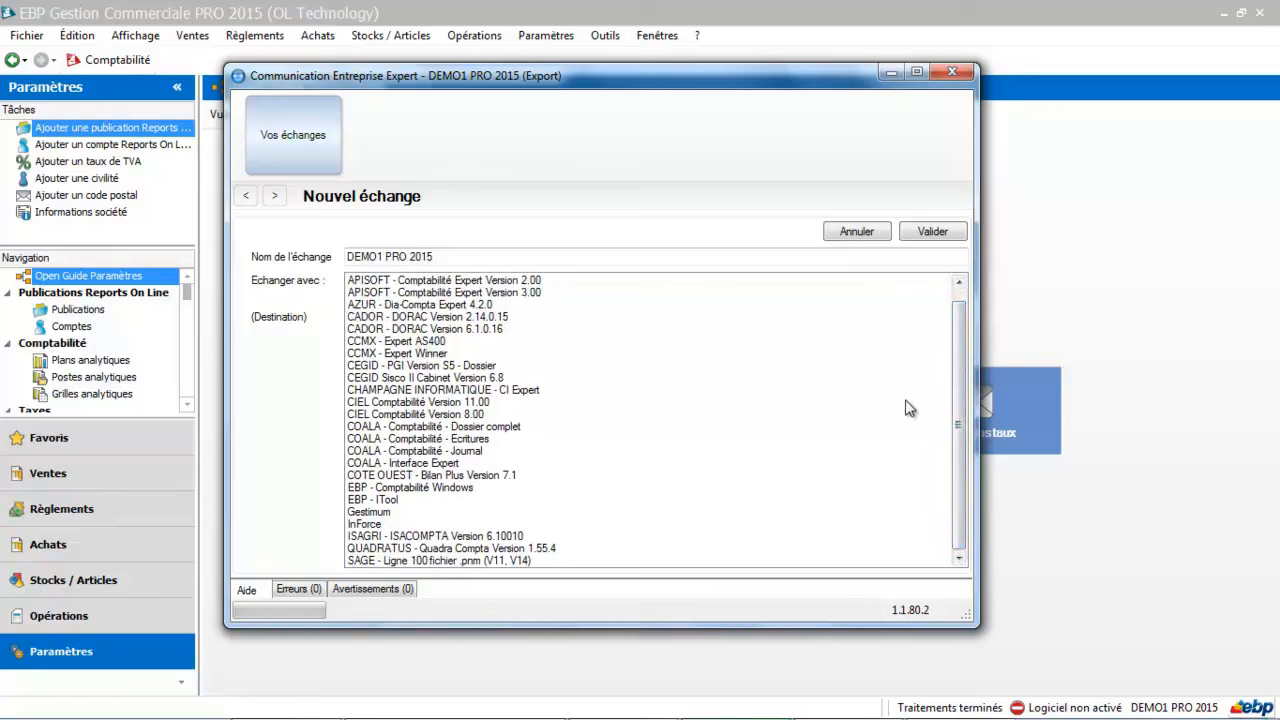
drag(963, 400, 945, 313)
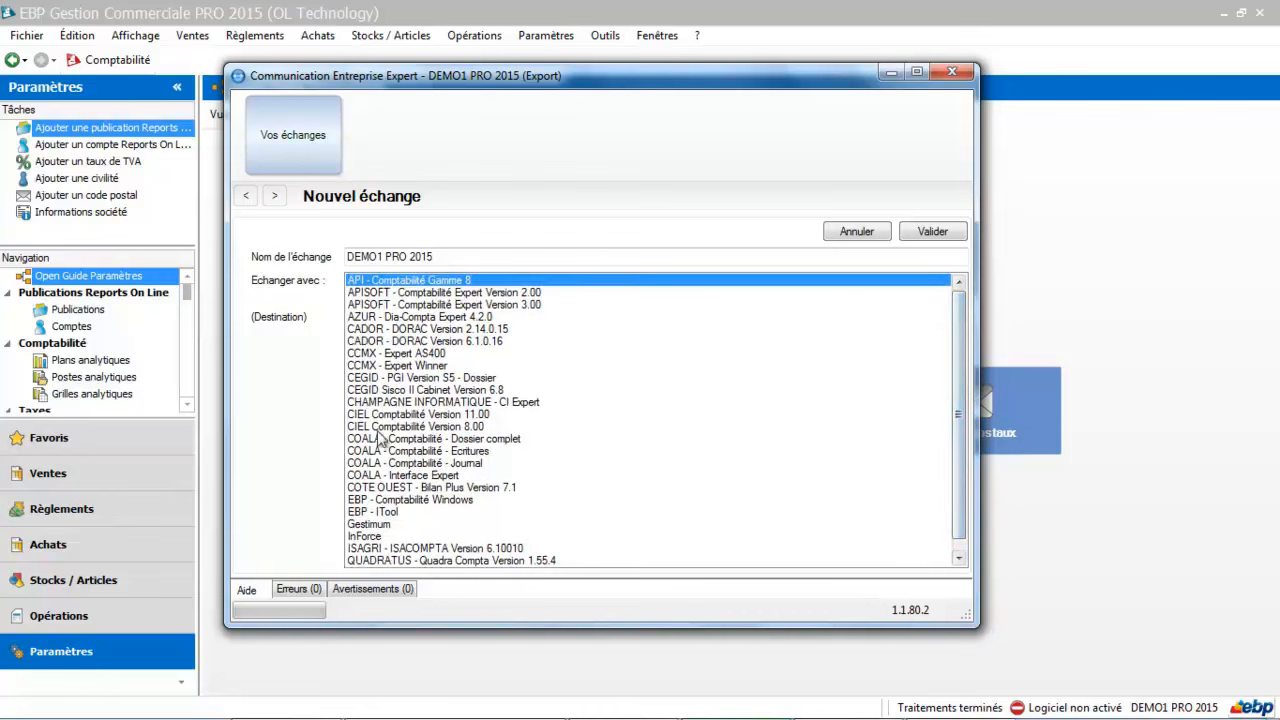
click(387, 379)
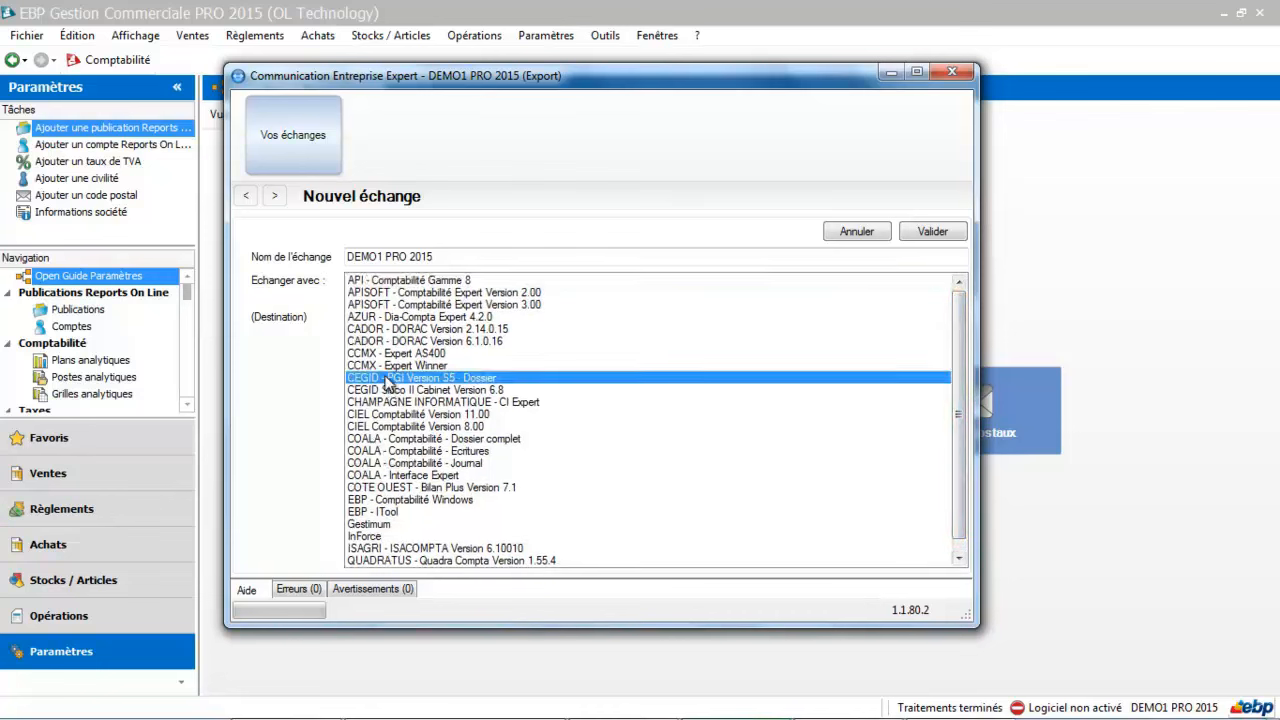
click(932, 232)
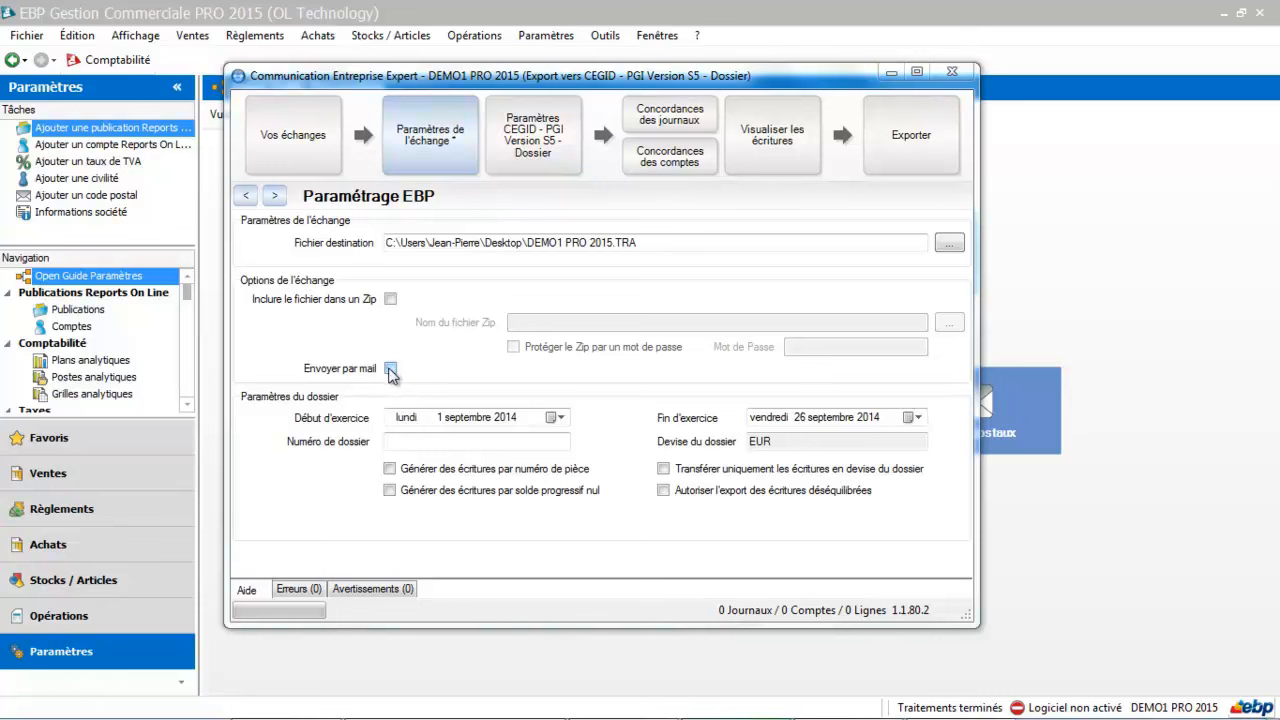
Keep the default exchange parameters for the CEGID export and save the changes.
click(394, 440)
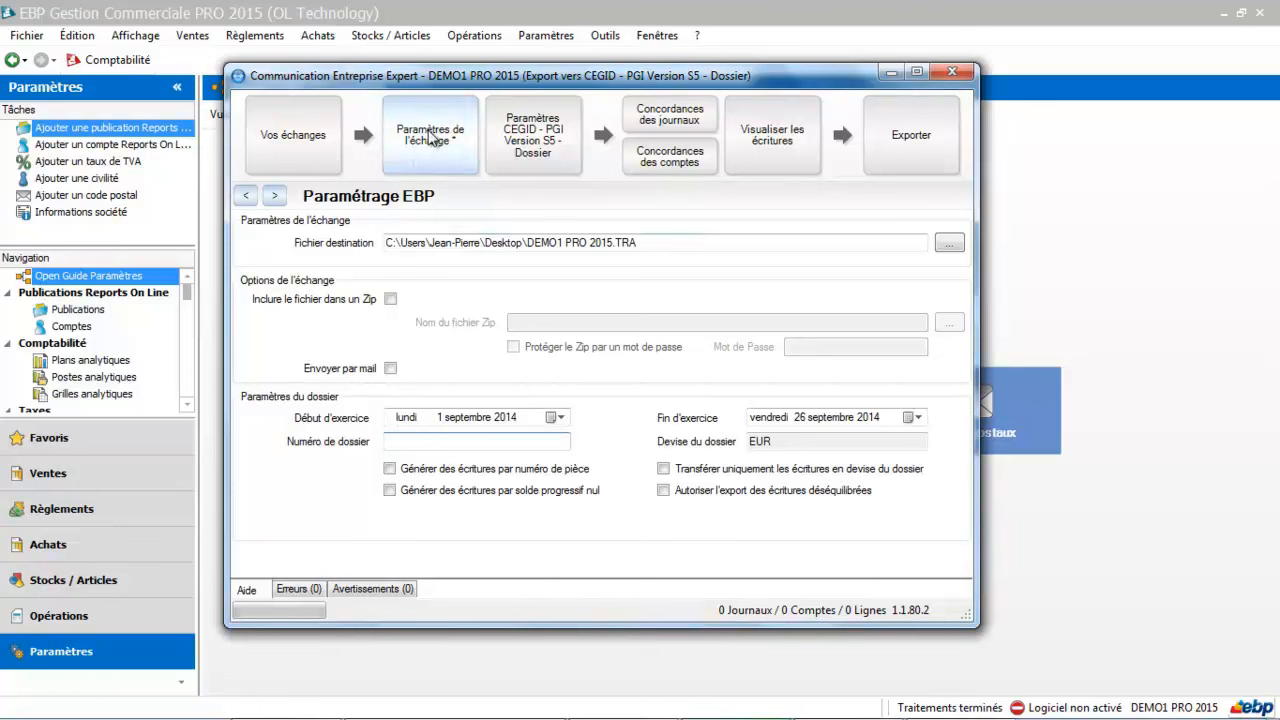
click(430, 137)
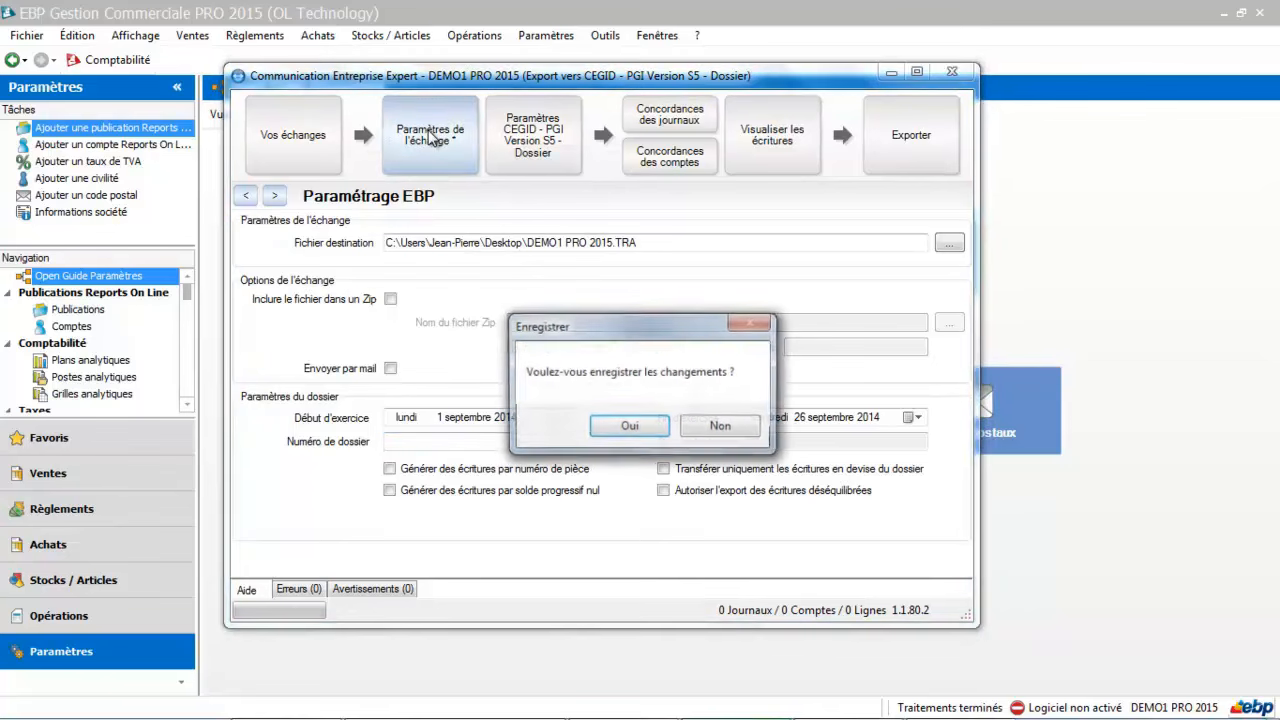
click(630, 426)
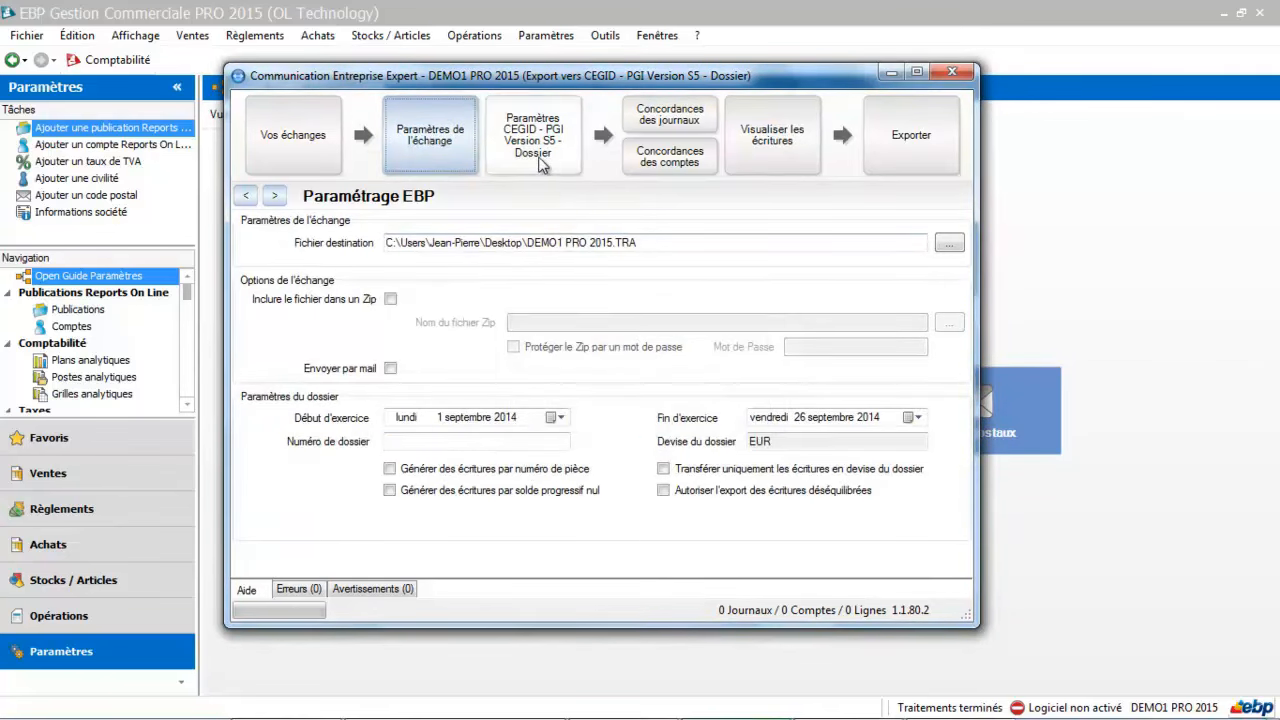
Examine the detail of the 09/2014 entries in Journal BP before exporting.
click(771, 142)
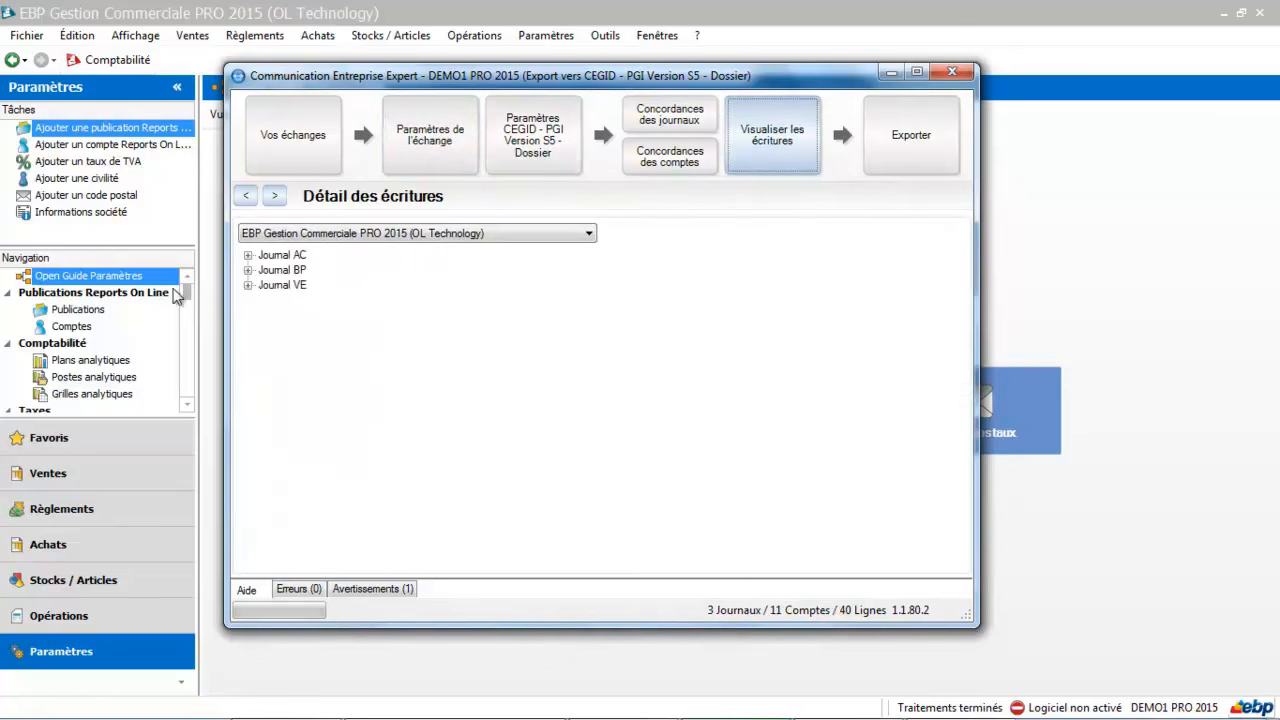
click(247, 270)
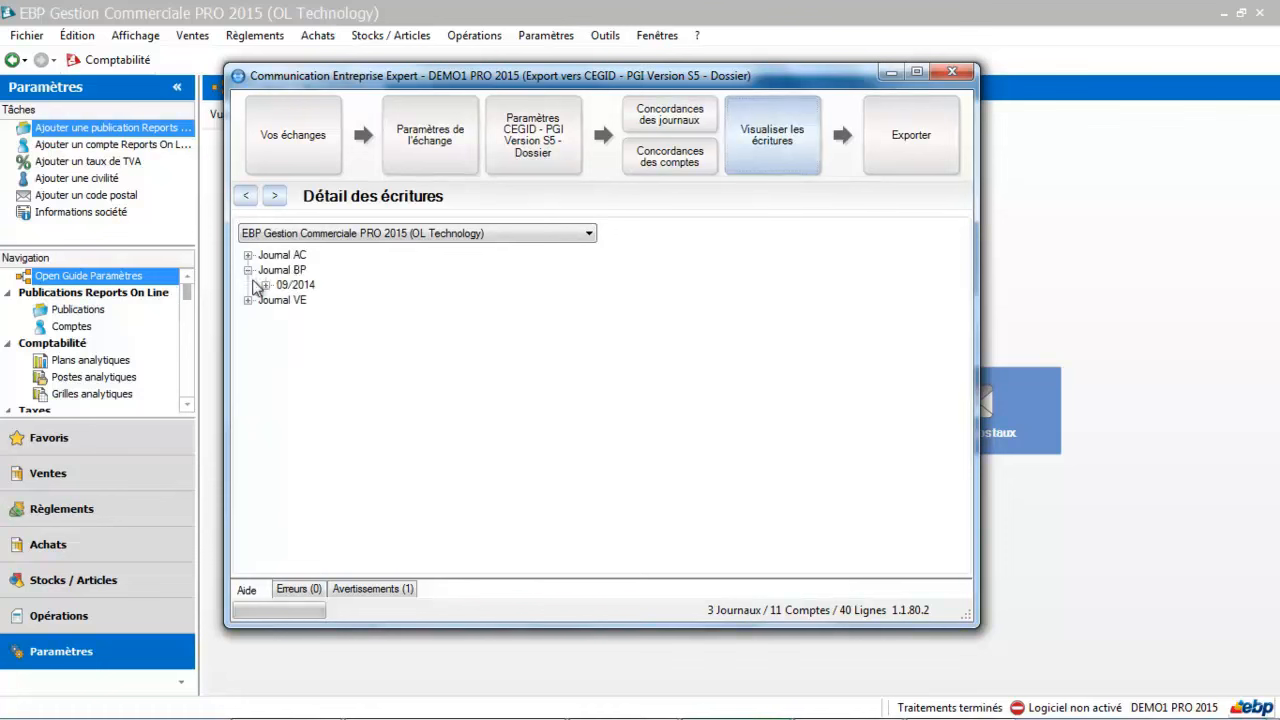
click(266, 285)
click(284, 300)
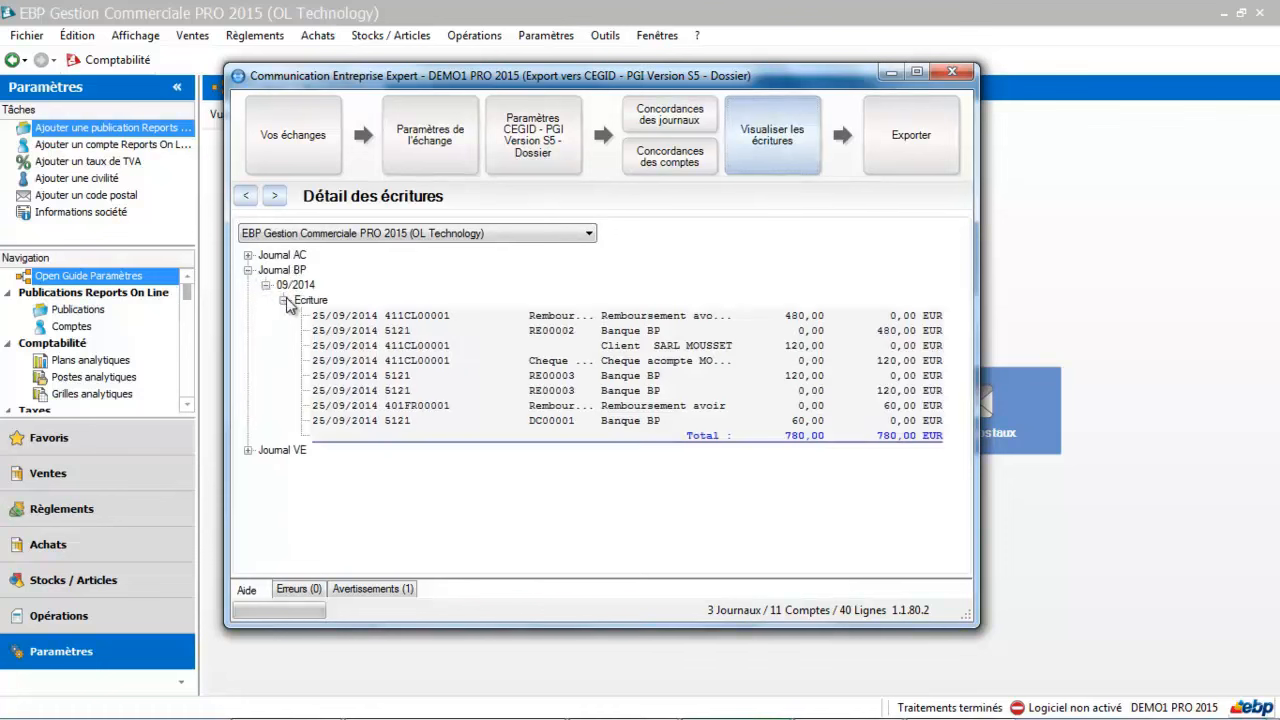
Set the Numéro de dossier to 12345 in the exchange parameters, save the changes and go to the export stage.
click(903, 157)
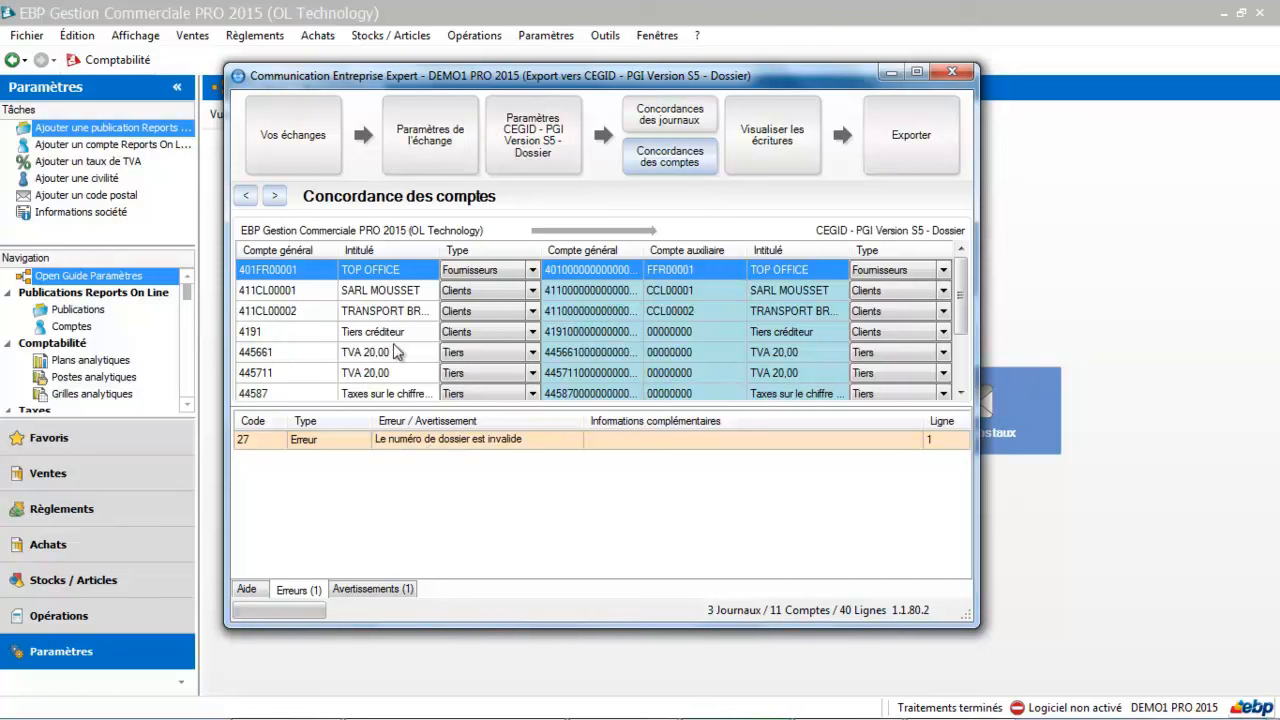
click(298, 150)
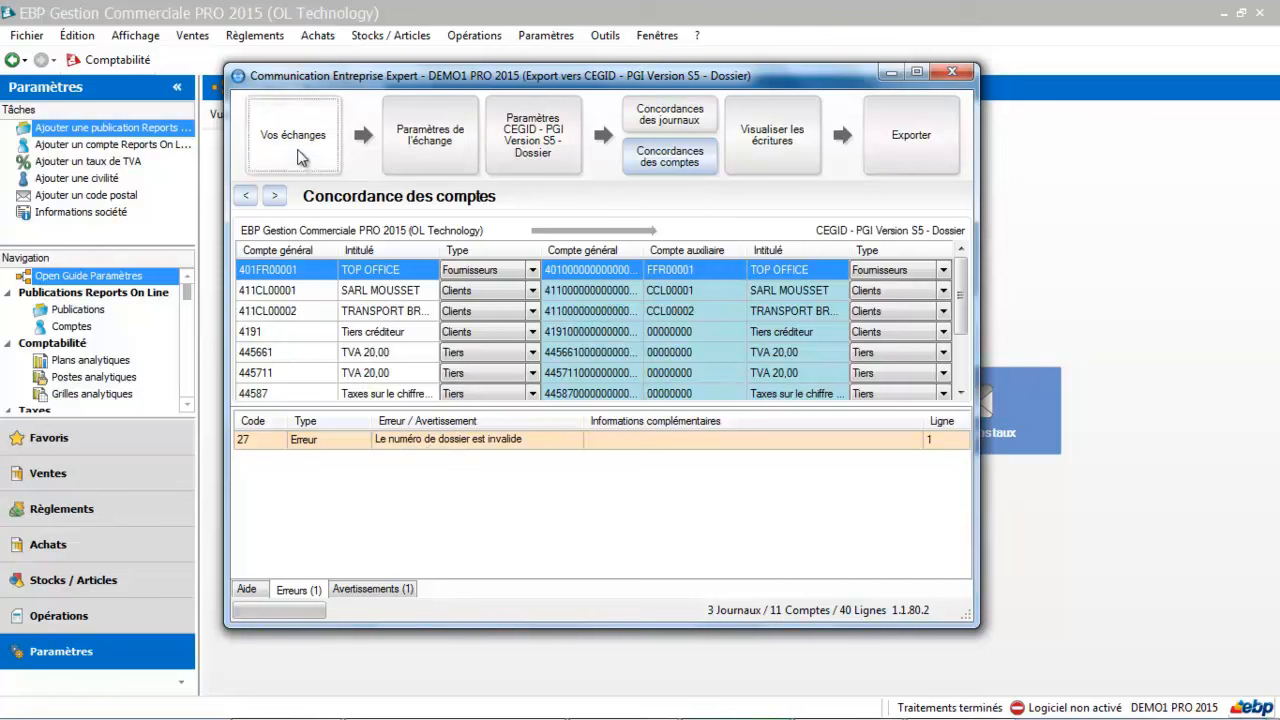
click(430, 135)
click(404, 443)
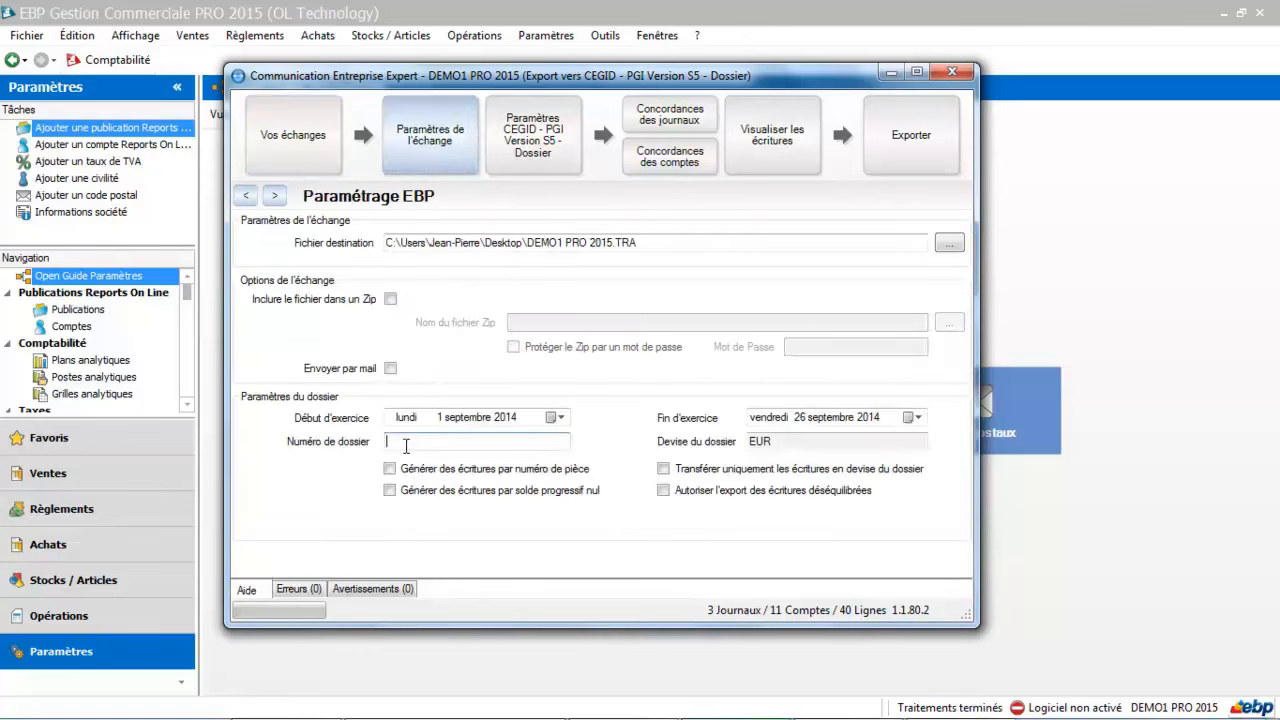
text(12345)
click(910, 135)
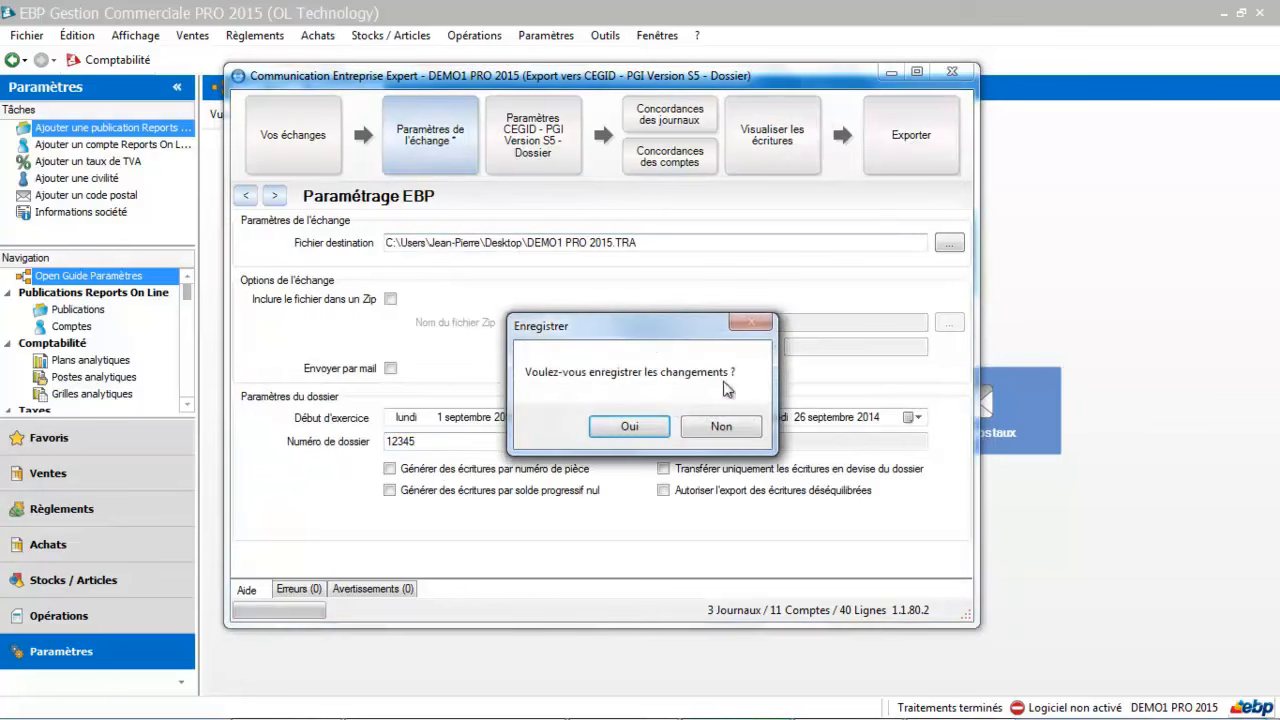
click(650, 428)
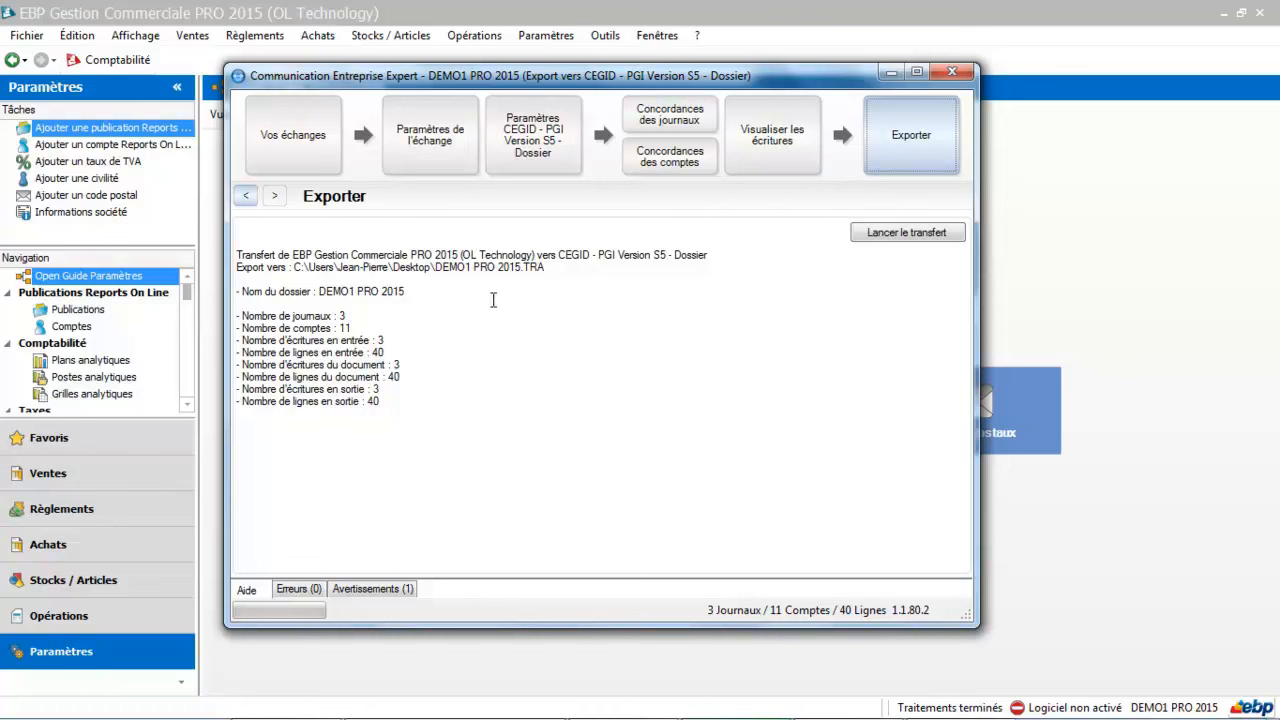
Run the export to the CEGID file DEMO1 PRO 2015.TRA and close the accounting transfer assistant.
click(902, 233)
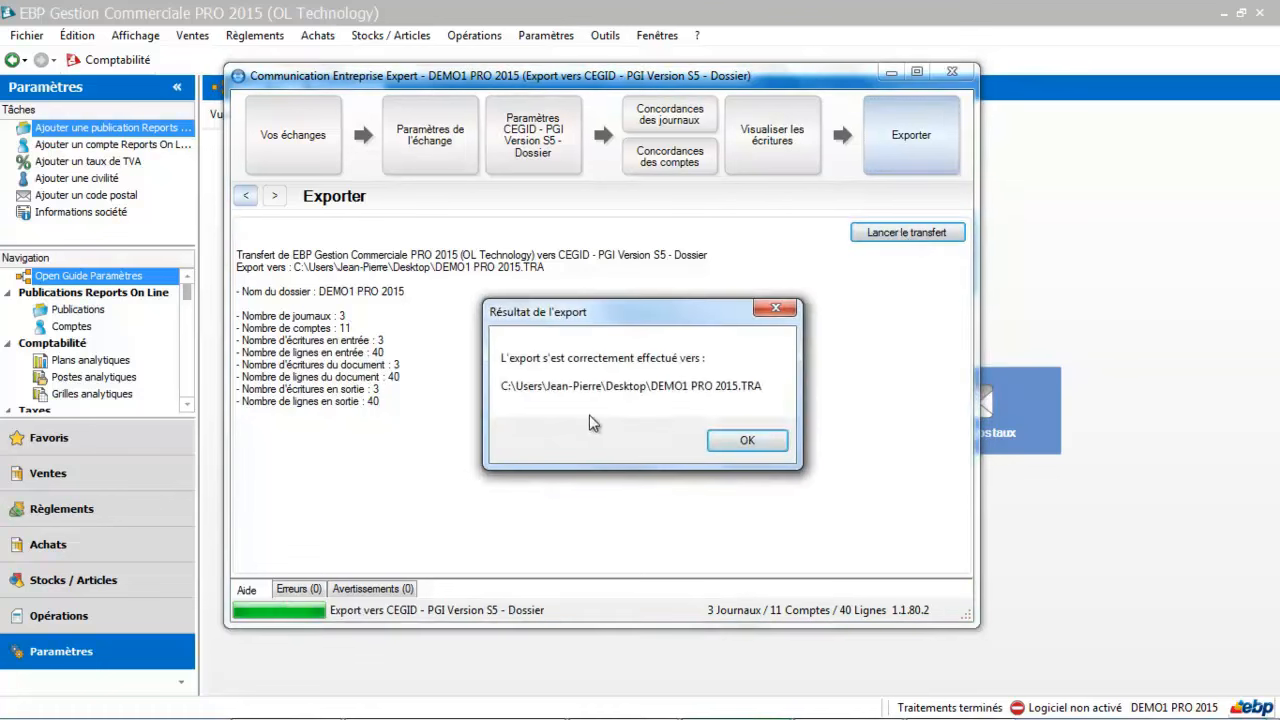
click(730, 448)
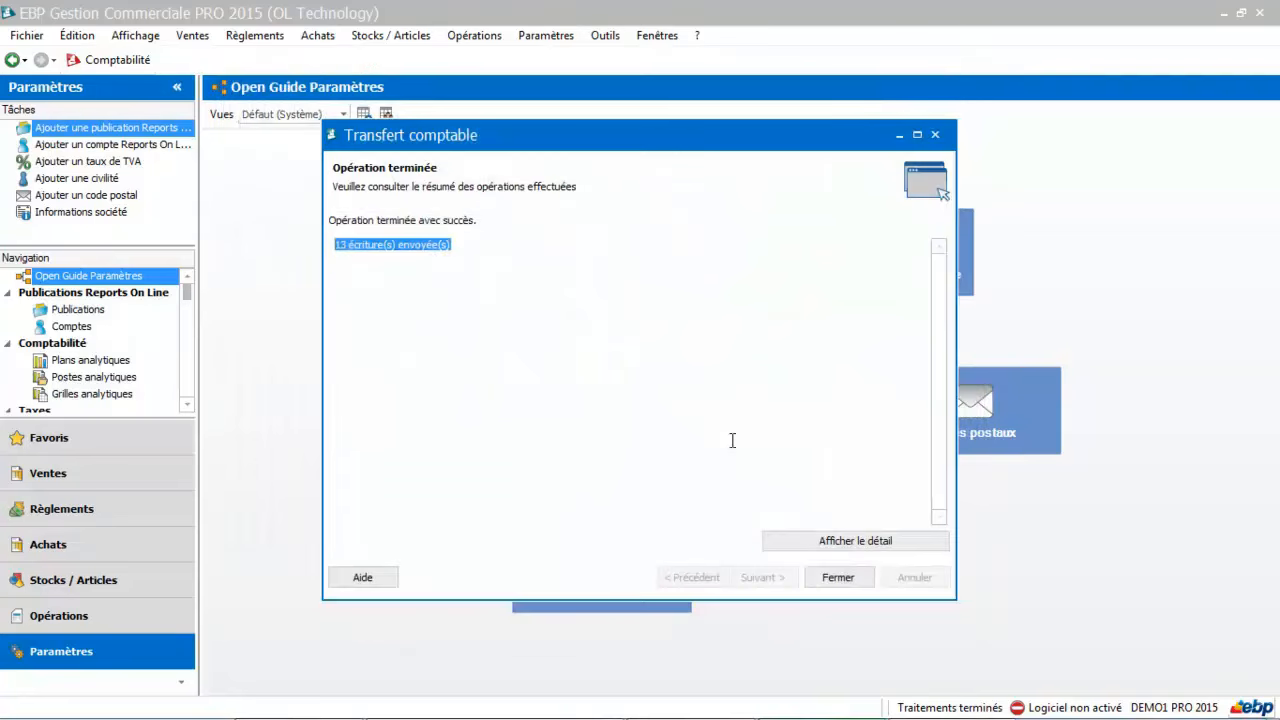
click(828, 577)
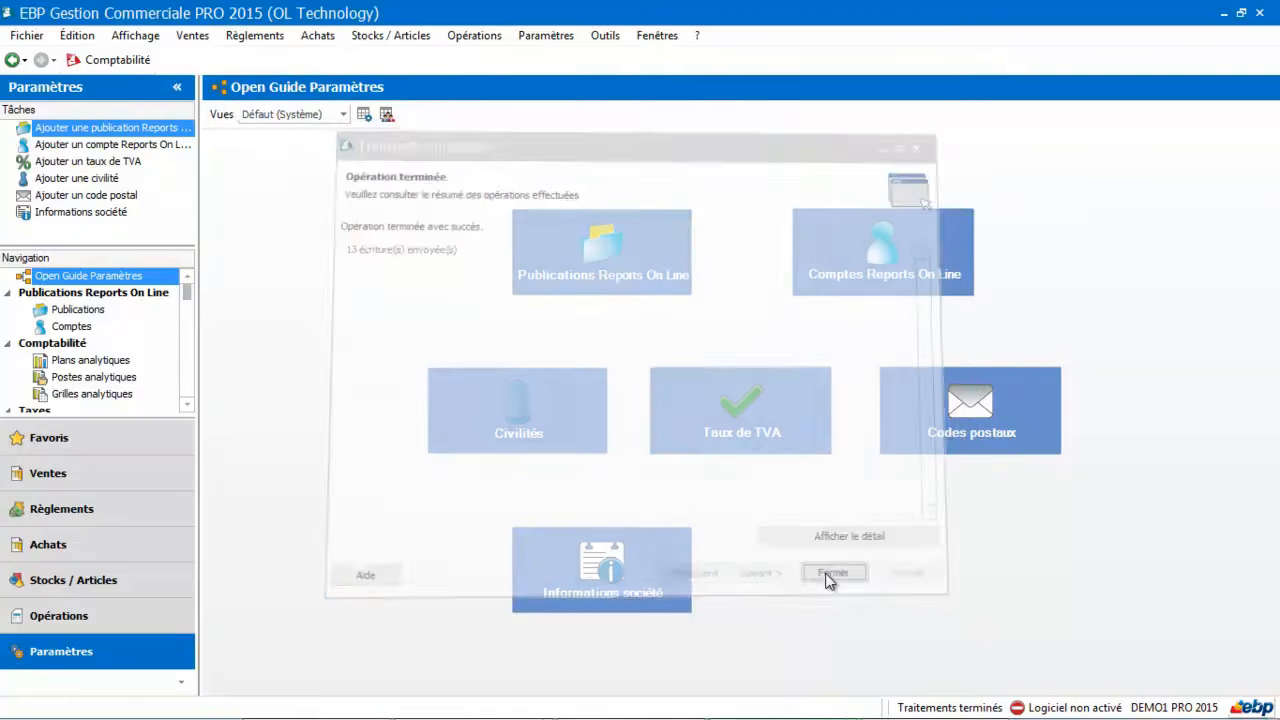